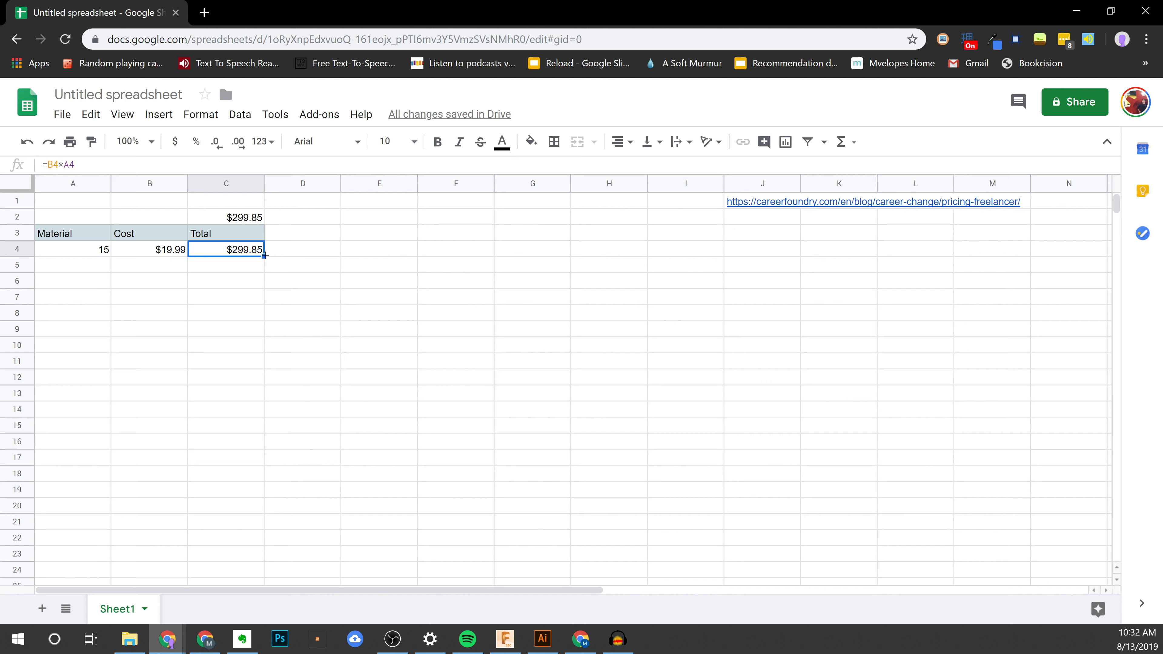
- Fill the Total formula from C4 down through C18 and check the row references in the copied formulas
{"action": "left_click_drag", "start_coordinate": [265, 256], "coordinate": [257, 473]}
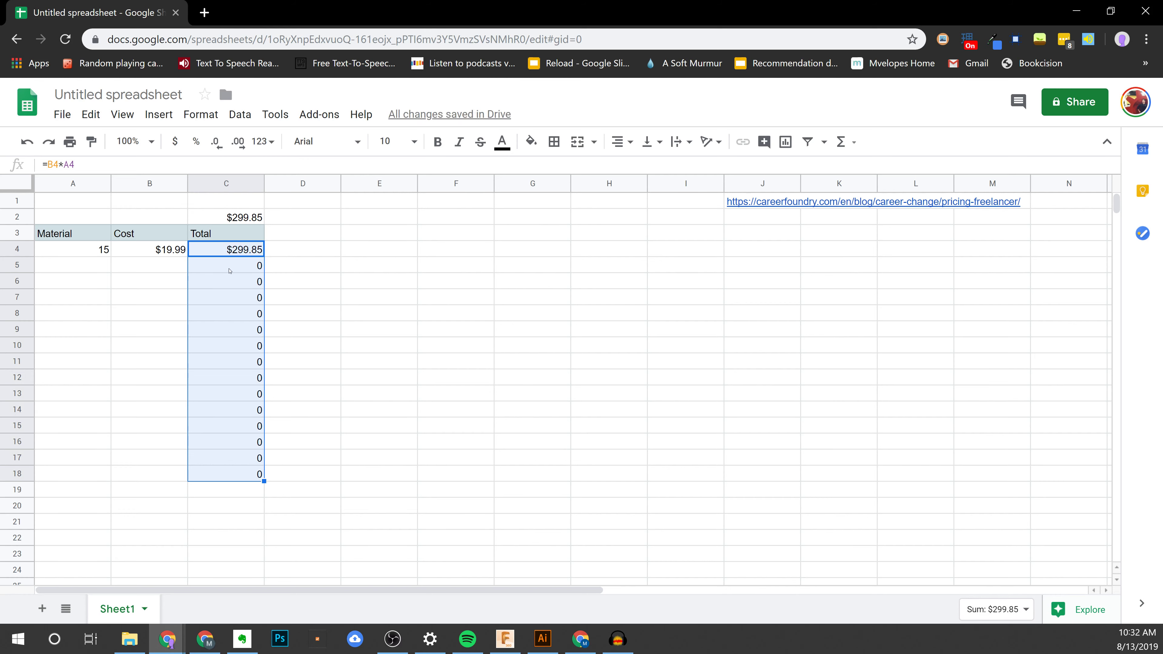
{"action": "left_click", "coordinate": [214, 251]}
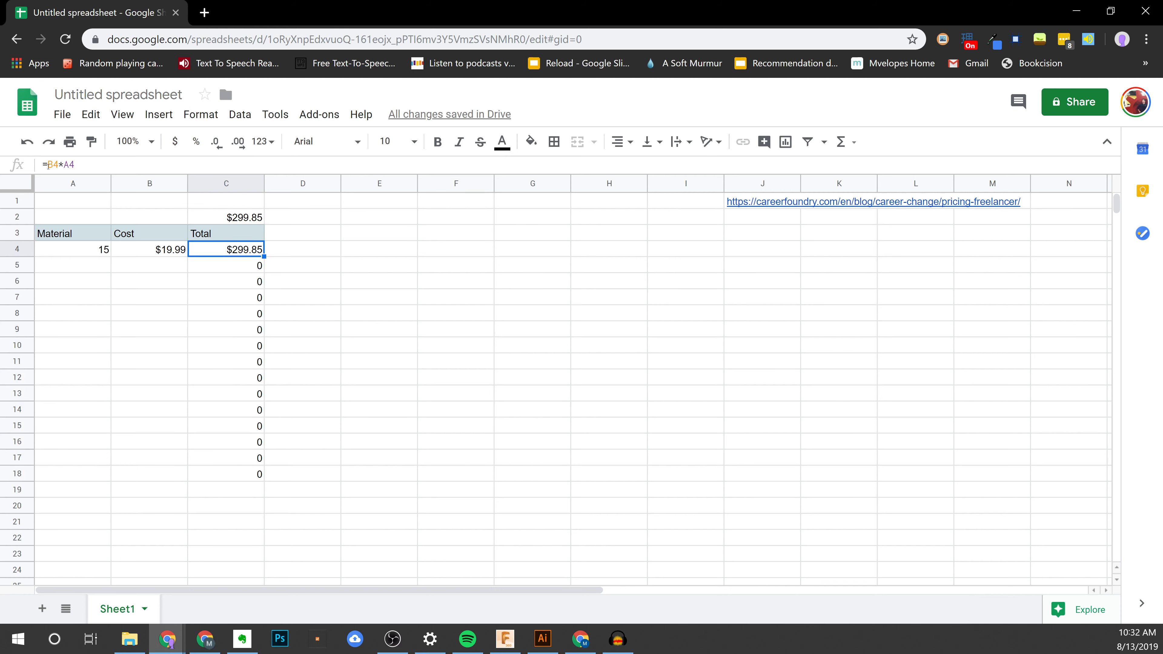
{"action": "left_click", "coordinate": [243, 264]}
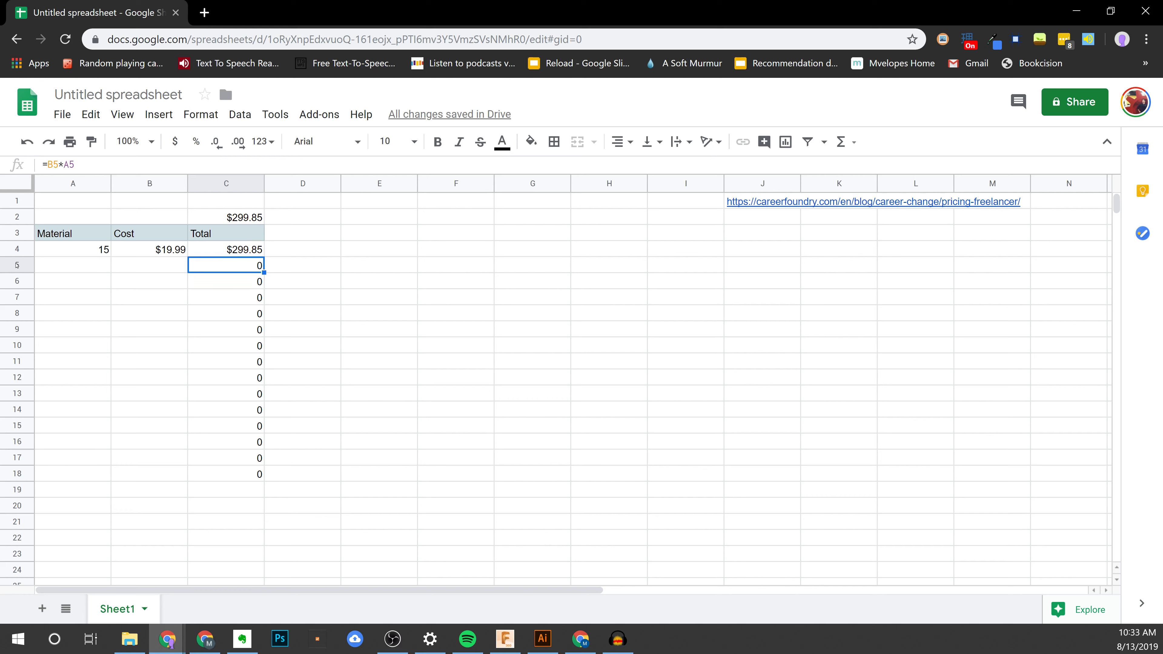
{"action": "left_click", "coordinate": [219, 288]}
{"action": "left_click", "coordinate": [239, 297]}
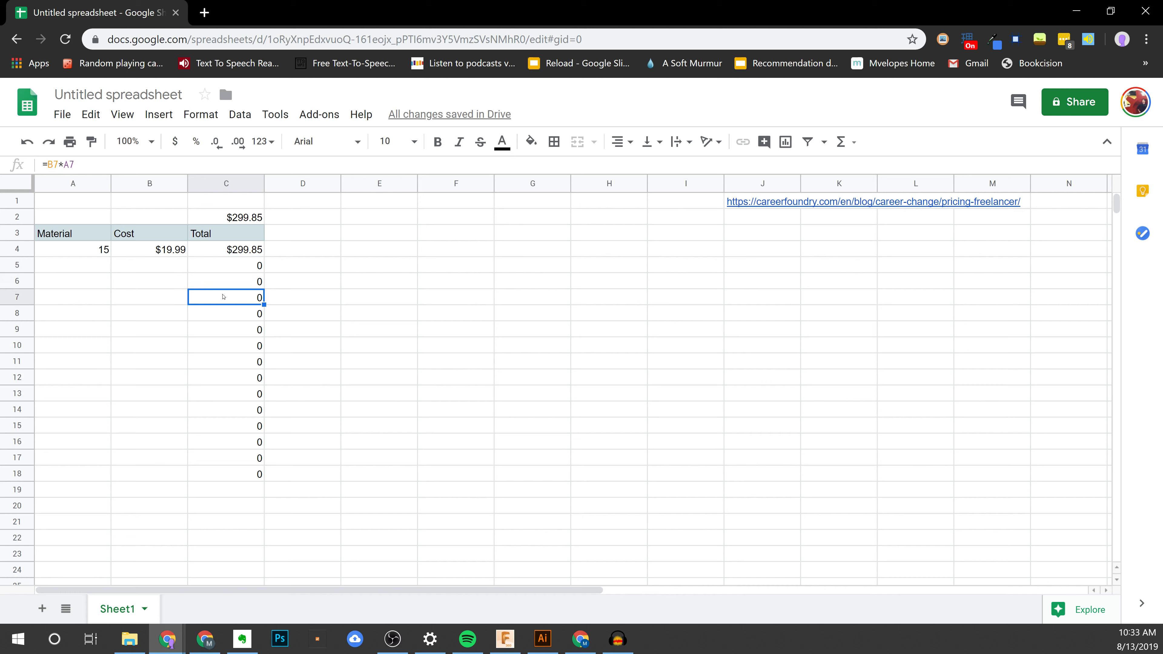
{"action": "left_click", "coordinate": [230, 316]}
{"action": "left_click", "coordinate": [233, 331]}
{"action": "left_click", "coordinate": [237, 349]}
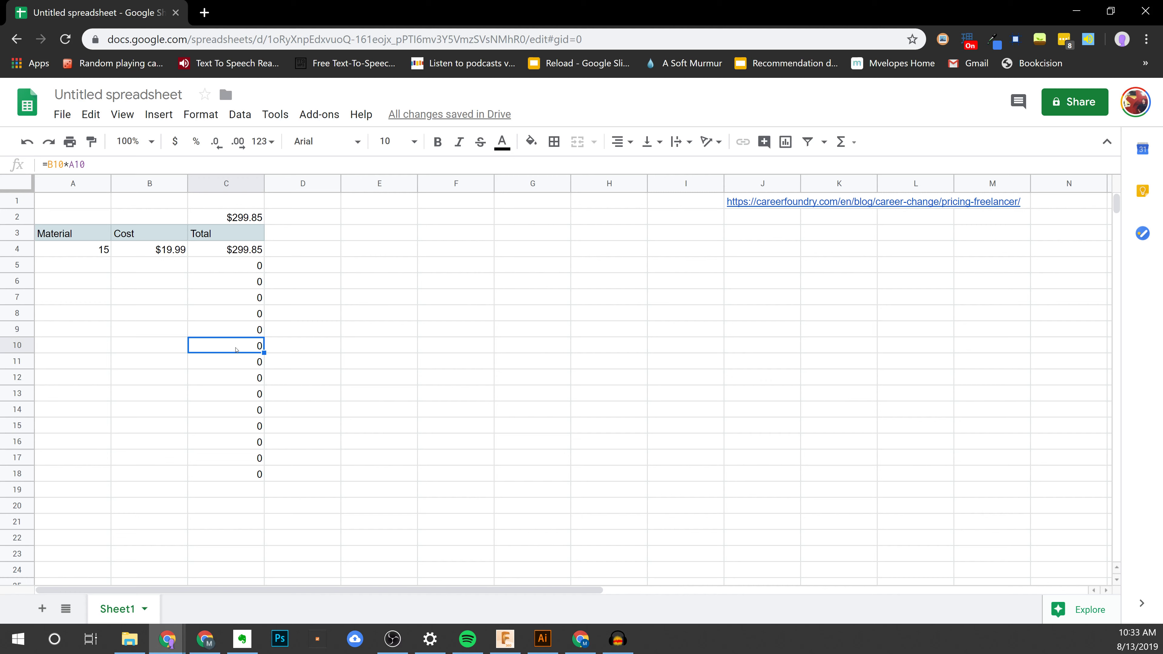
{"action": "left_click", "coordinate": [235, 363]}
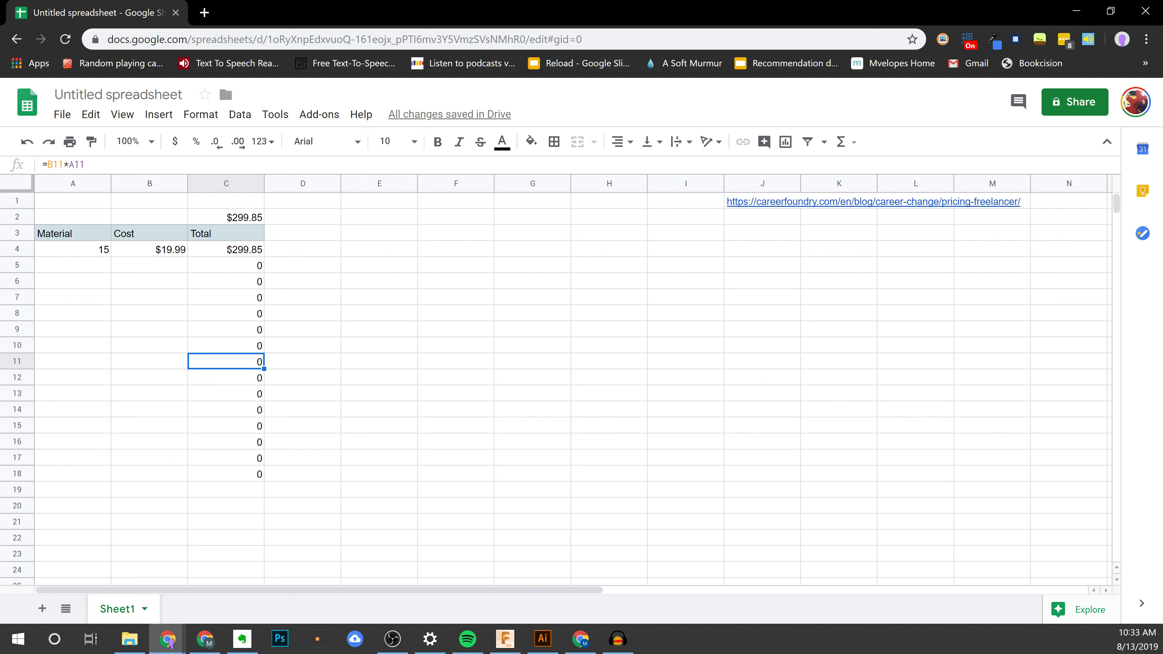
- Examine the Material and Cost cells in rows 5 to 10 that the copied Total formulas refer to
{"action": "left_click", "coordinate": [207, 265]}
{"action": "left_click", "coordinate": [168, 266]}
{"action": "left_click", "coordinate": [76, 268]}
{"action": "left_click", "coordinate": [164, 284]}
{"action": "left_click", "coordinate": [86, 283]}
{"action": "left_click", "coordinate": [128, 297]}
{"action": "left_click", "coordinate": [85, 298]}
{"action": "left_click", "coordinate": [135, 315]}
{"action": "left_click", "coordinate": [87, 314]}
{"action": "left_click", "coordinate": [143, 330]}
{"action": "left_click", "coordinate": [94, 330]}
{"action": "left_click", "coordinate": [138, 346]}
{"action": "left_click", "coordinate": [92, 349]}
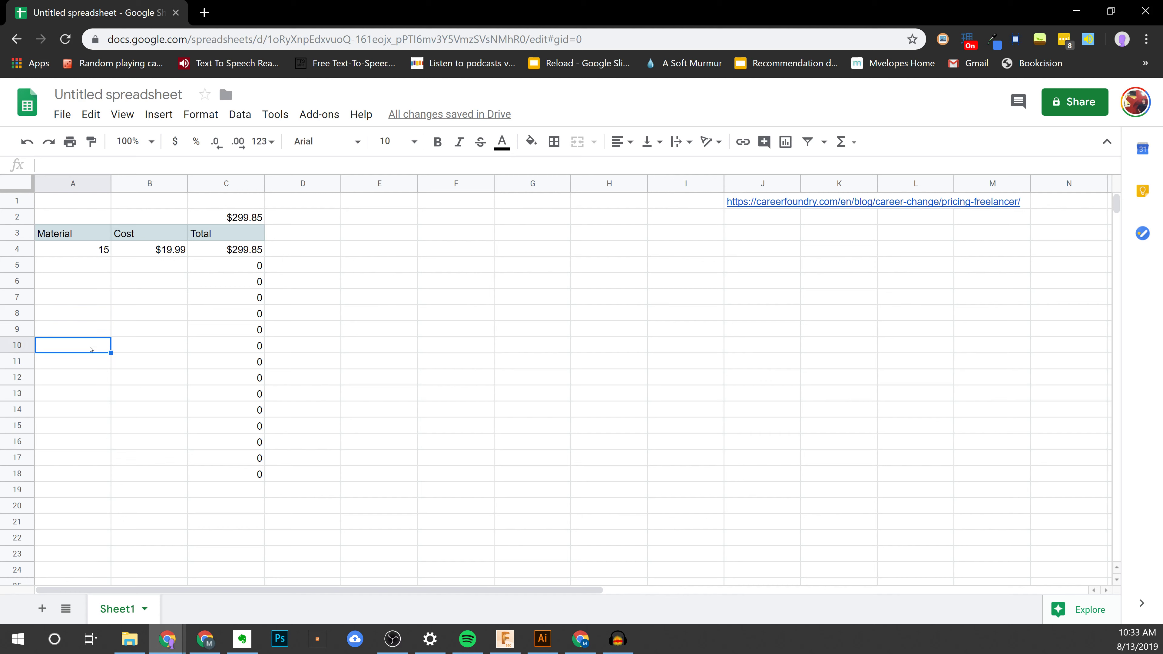
- Compare the Material, Cost and Total cells of row 4 with the corresponding cells in rows 5 and 6
{"action": "left_click", "coordinate": [91, 249]}
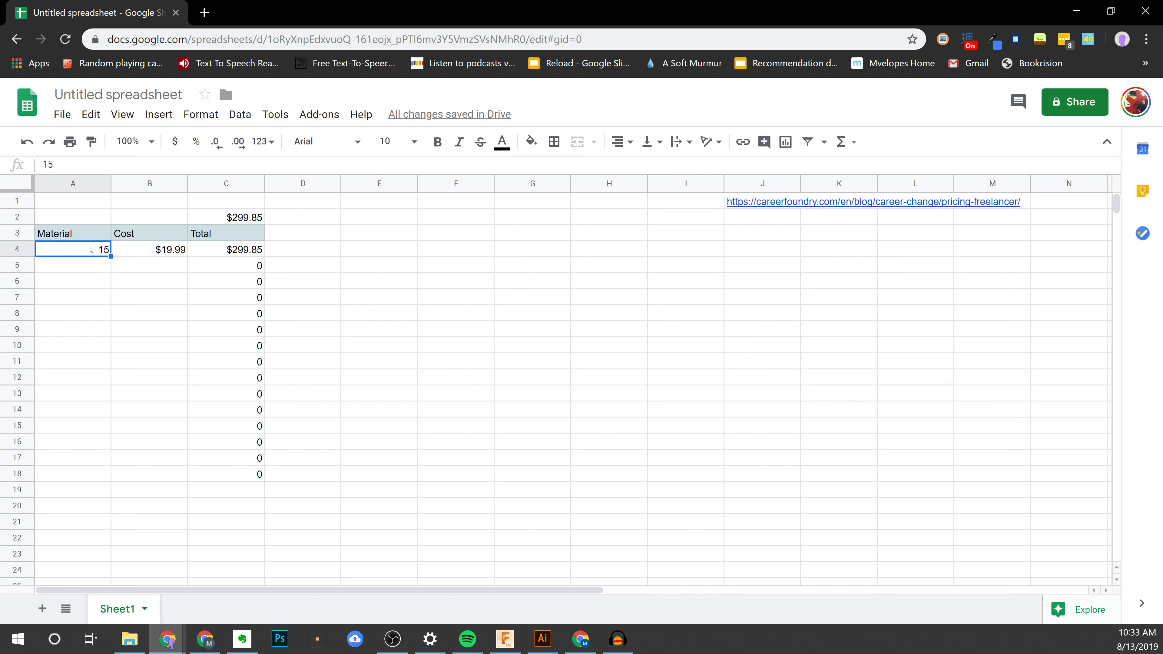
{"action": "left_click", "coordinate": [178, 243]}
{"action": "left_click", "coordinate": [248, 252]}
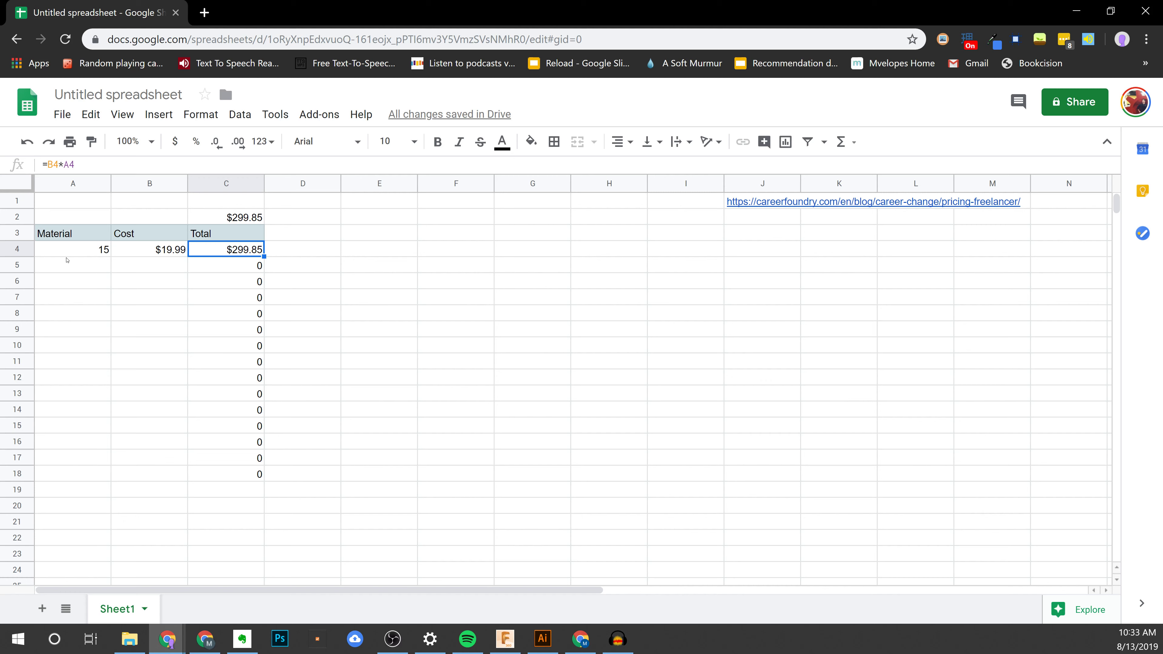
{"action": "left_click", "coordinate": [80, 264]}
{"action": "left_click", "coordinate": [149, 268]}
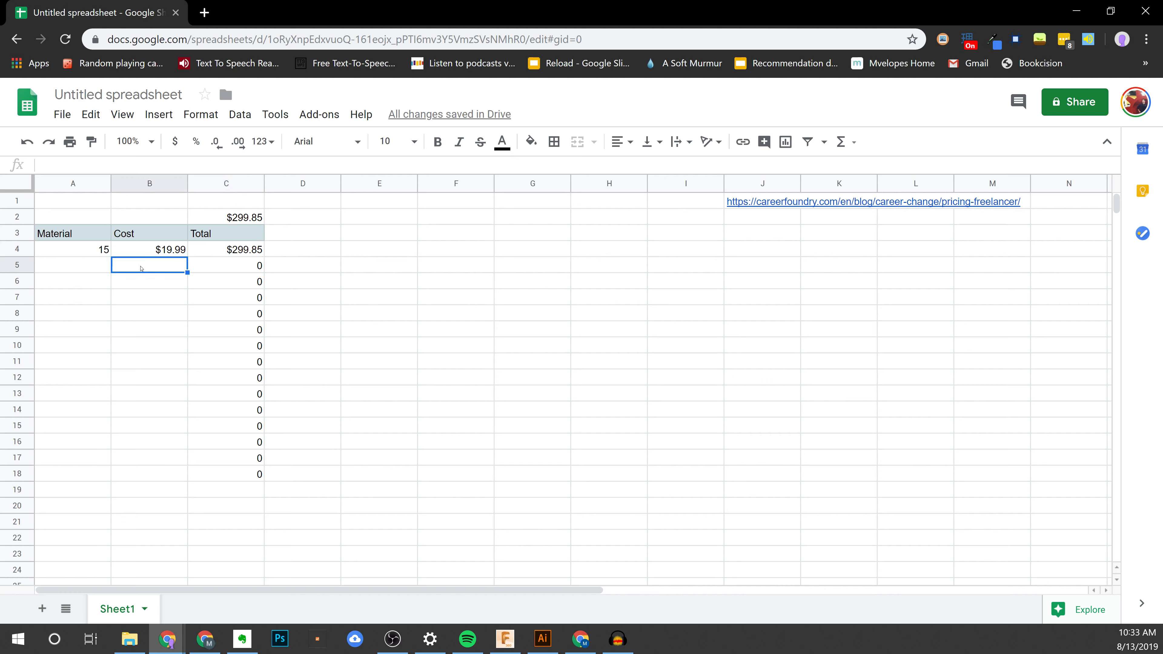
{"action": "left_click", "coordinate": [228, 271]}
{"action": "left_click", "coordinate": [147, 284]}
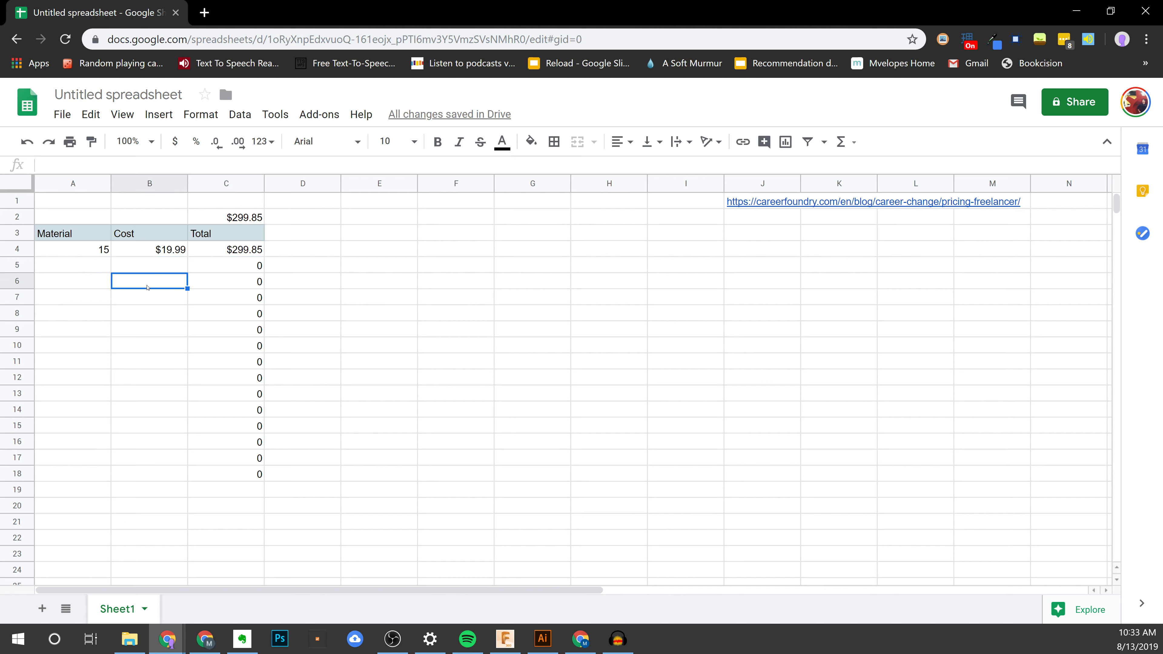
{"action": "left_click", "coordinate": [236, 285]}
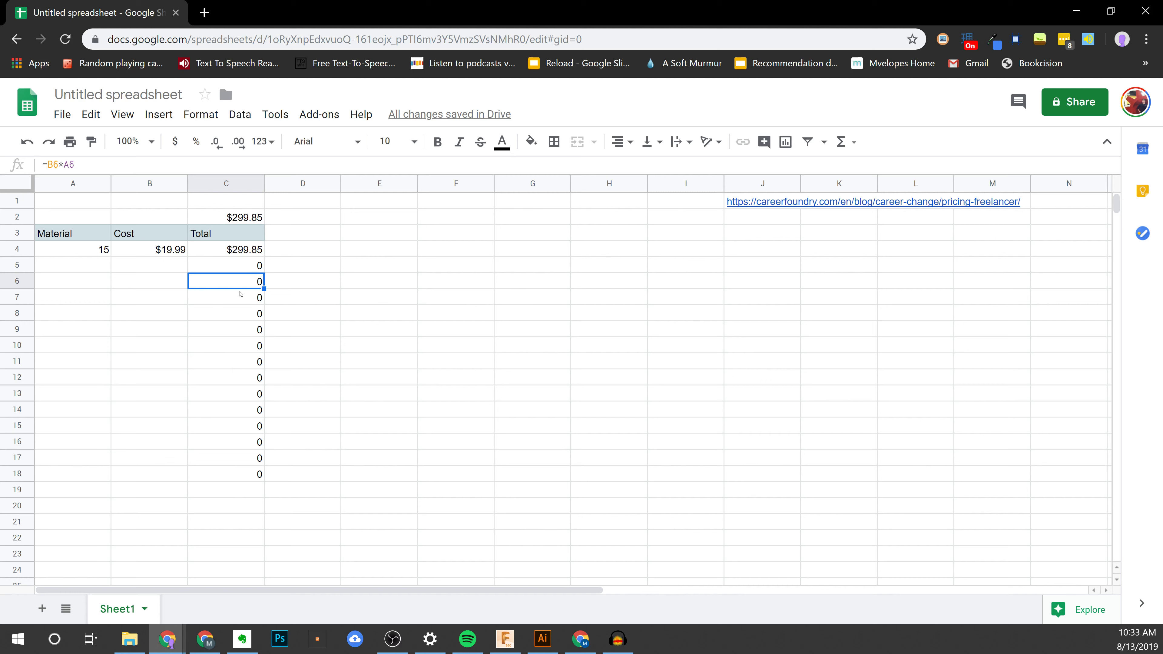
{"action": "left_click", "coordinate": [252, 263]}
{"action": "left_click", "coordinate": [246, 236]}
{"action": "left_click", "coordinate": [247, 251]}
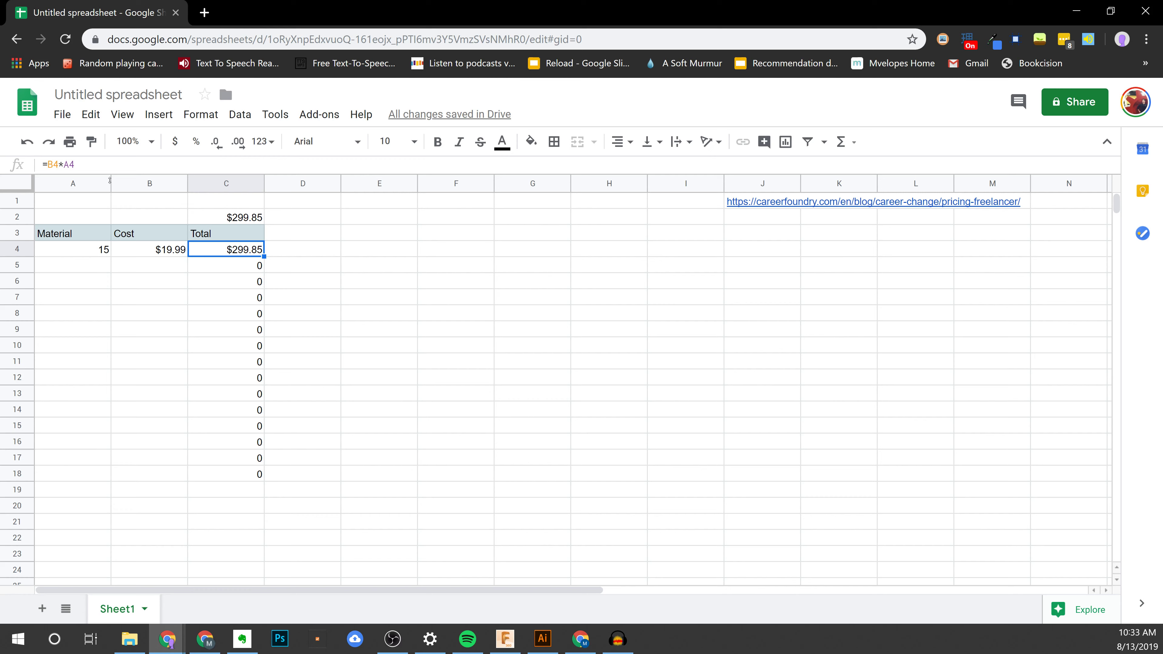
- Clear the copied Total formulas from C5 through C18
{"action": "left_click", "coordinate": [255, 269]}
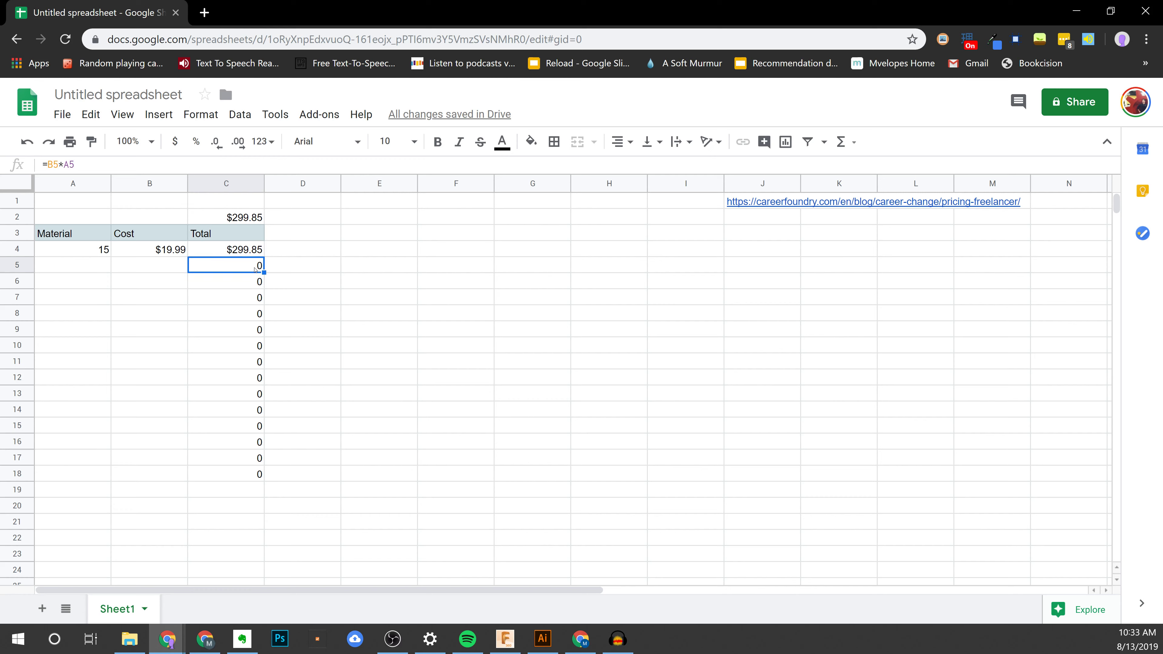
{"action": "left_click", "coordinate": [260, 474], "text": "shift"}
{"action": "key", "text": "Delete"}
{"action": "left_click", "coordinate": [19, 317]}
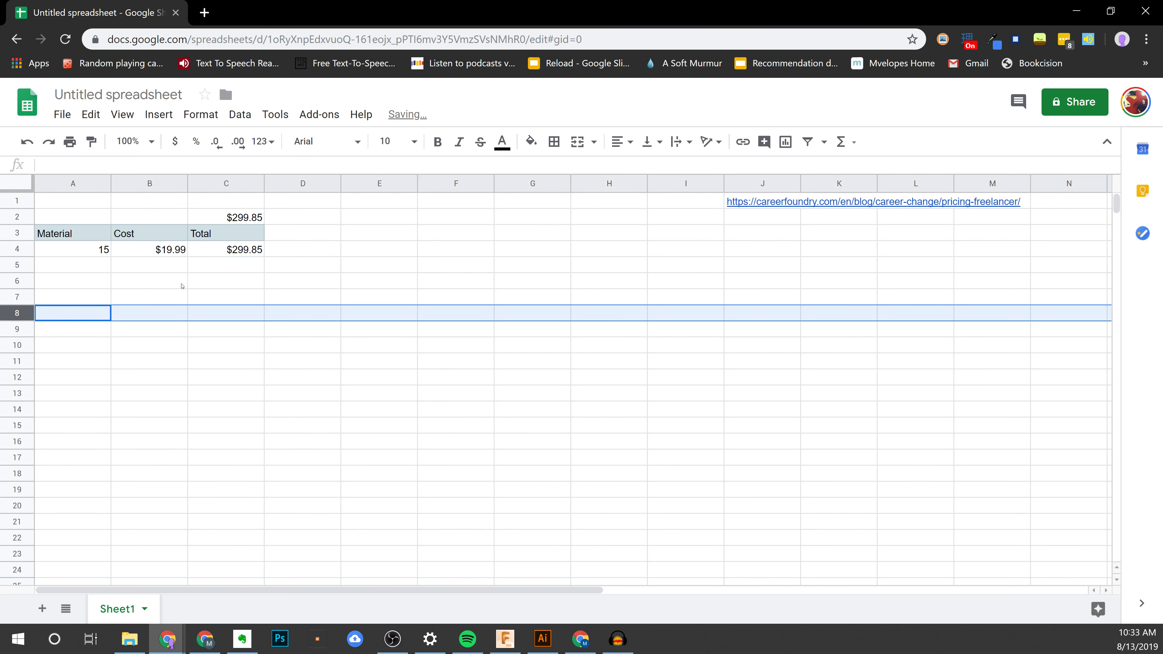
{"action": "left_click", "coordinate": [183, 283]}
{"action": "left_click", "coordinate": [199, 269]}
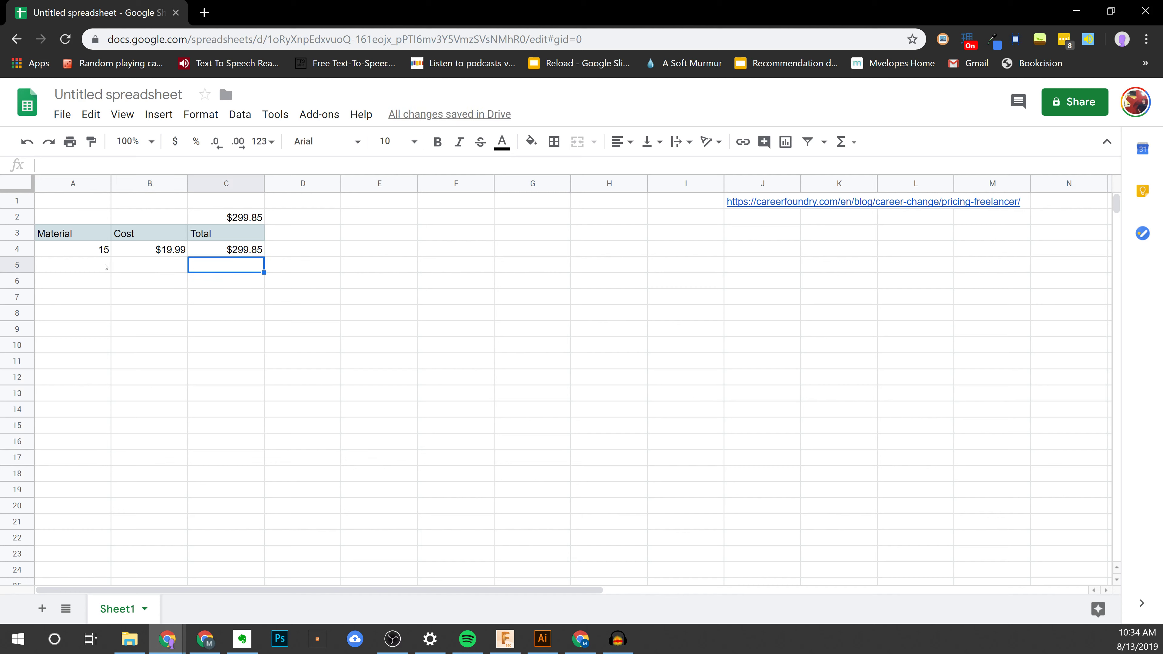
- Enter the column header Tax in D3, beside the Total header
{"action": "left_click", "coordinate": [132, 218]}
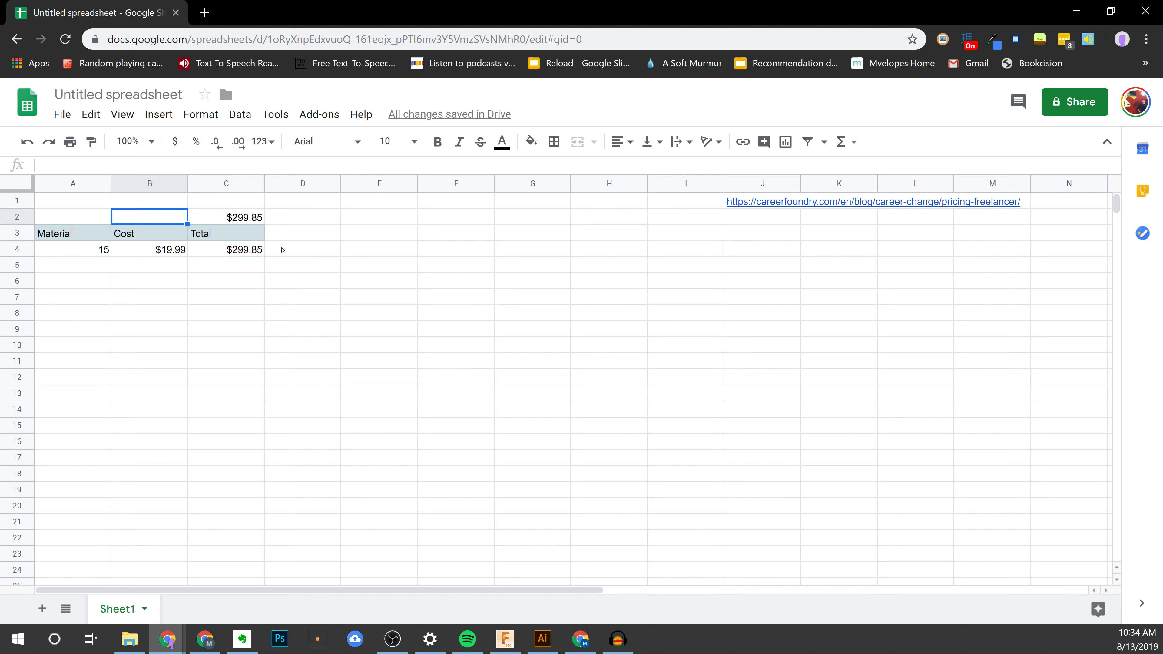
{"action": "left_click", "coordinate": [297, 248]}
{"action": "left_click", "coordinate": [288, 235]}
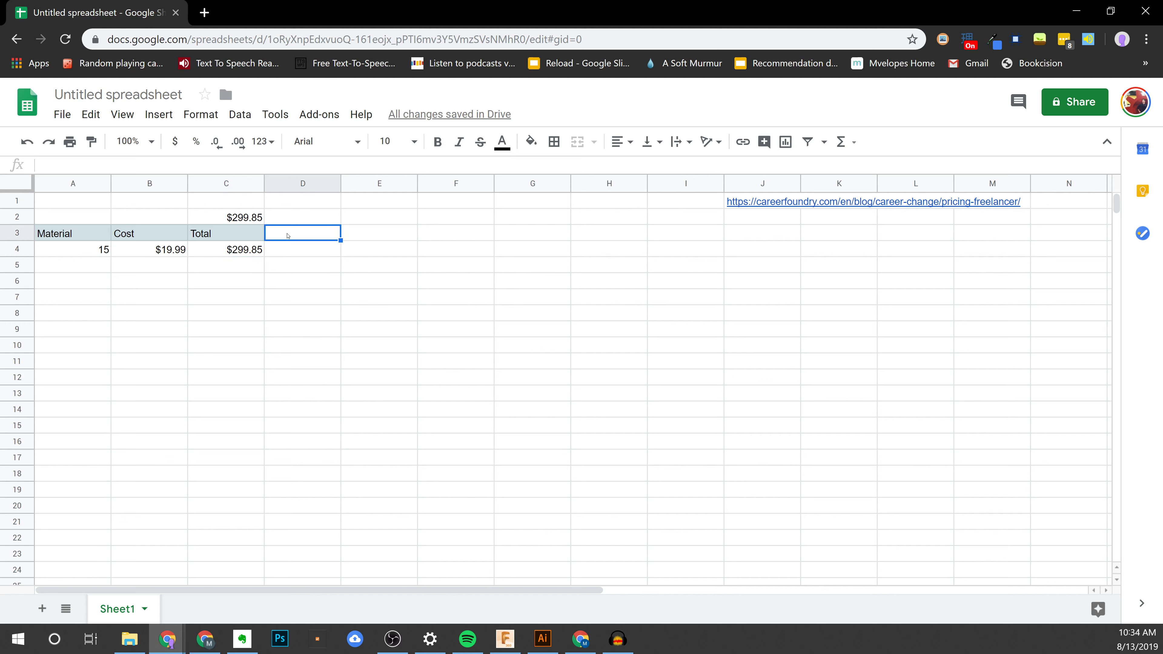
{"action": "type", "text": "Tax"}
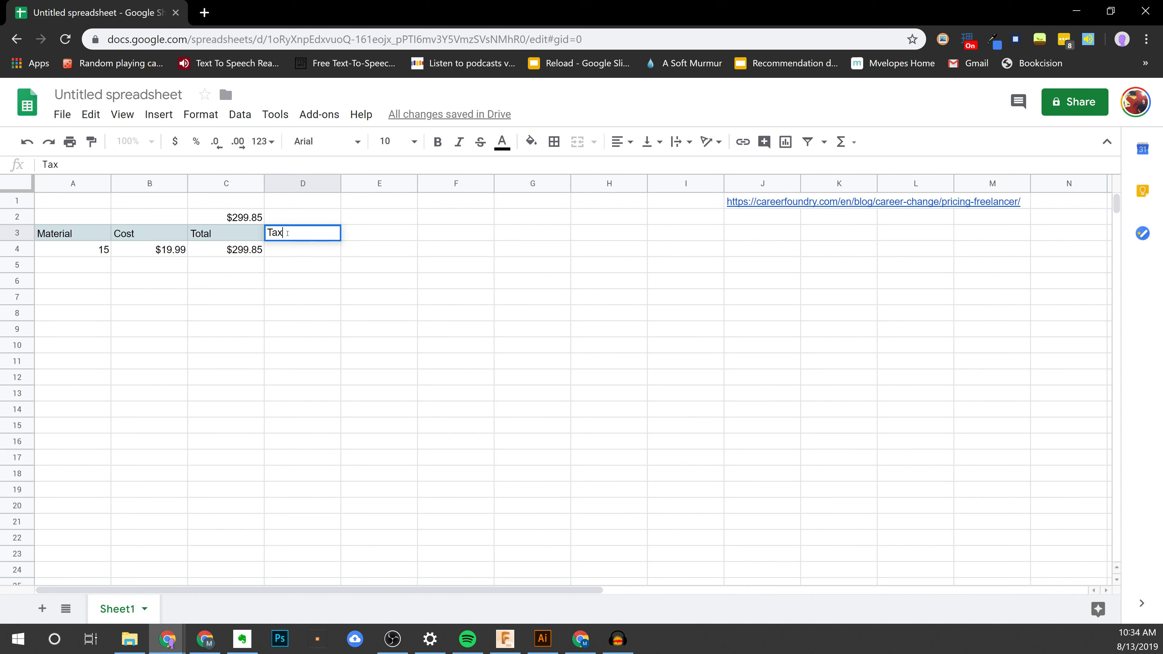
{"action": "key", "text": "Return"}
- Give the Tax header cell D3 a light blue fill
{"action": "left_click", "coordinate": [313, 234]}
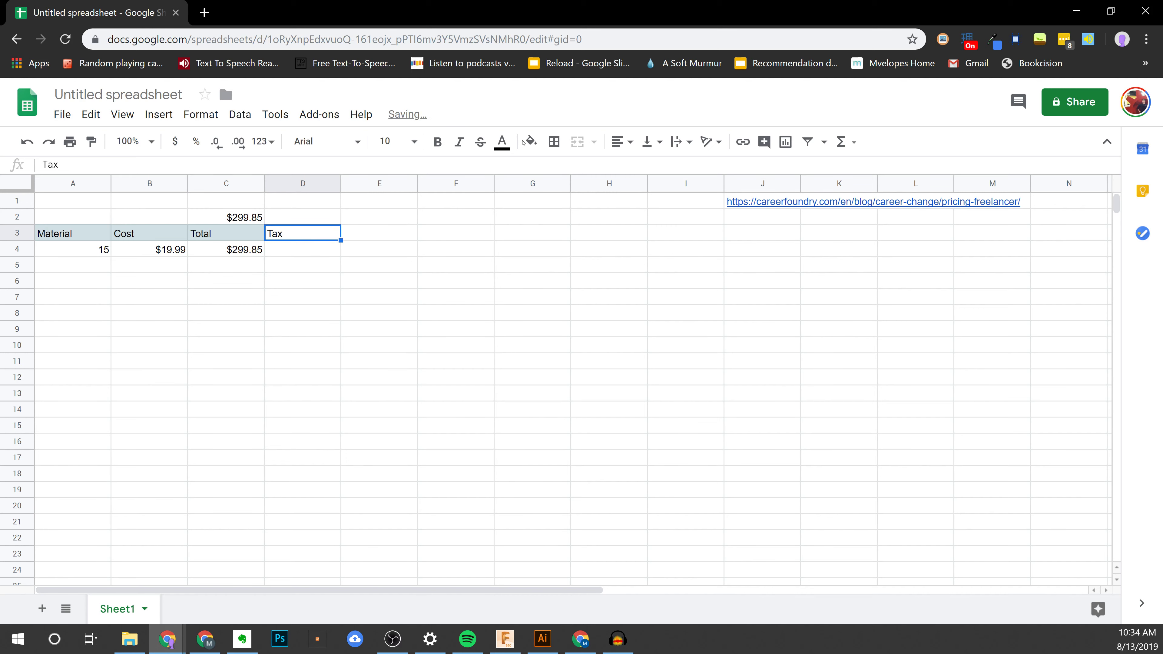
{"action": "left_click", "coordinate": [531, 141]}
{"action": "left_click", "coordinate": [637, 230]}
{"action": "left_click", "coordinate": [379, 313]}
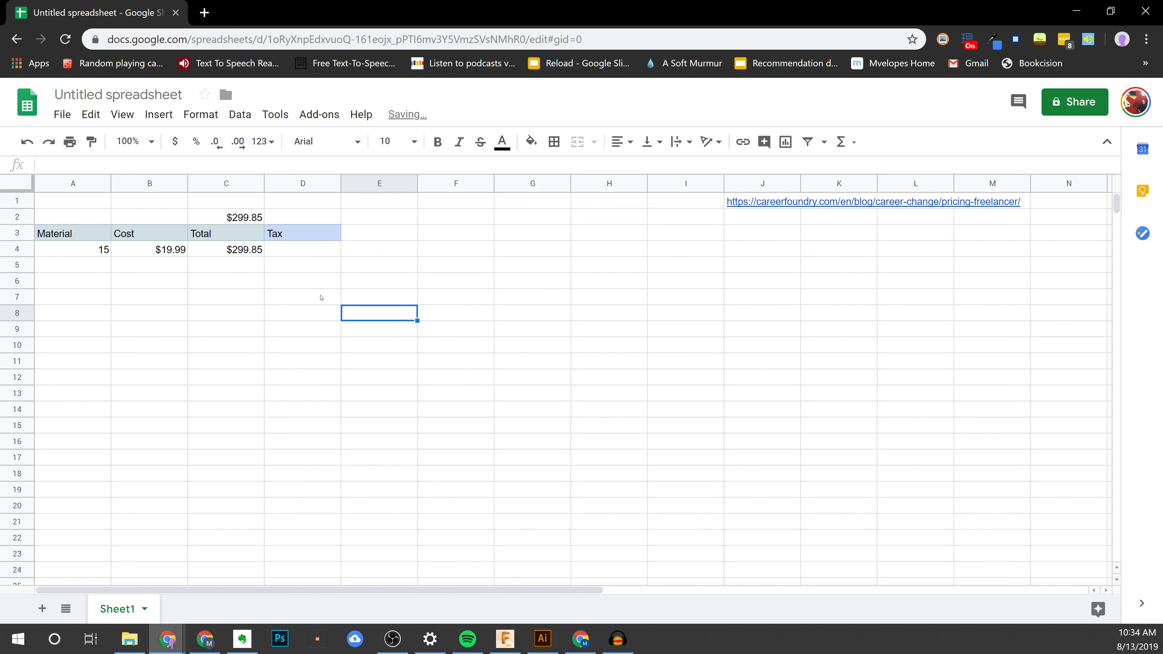
{"action": "left_click", "coordinate": [293, 239]}
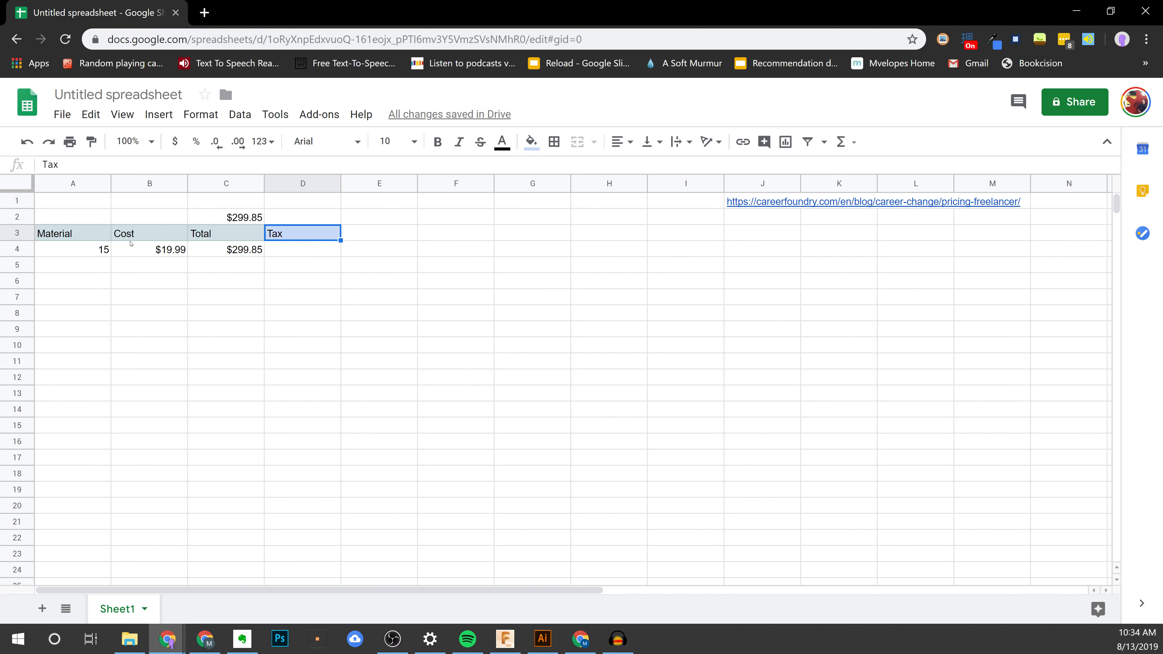
- Enter the tax rate .15 in D2, above the Tax header
{"action": "left_click", "coordinate": [292, 250]}
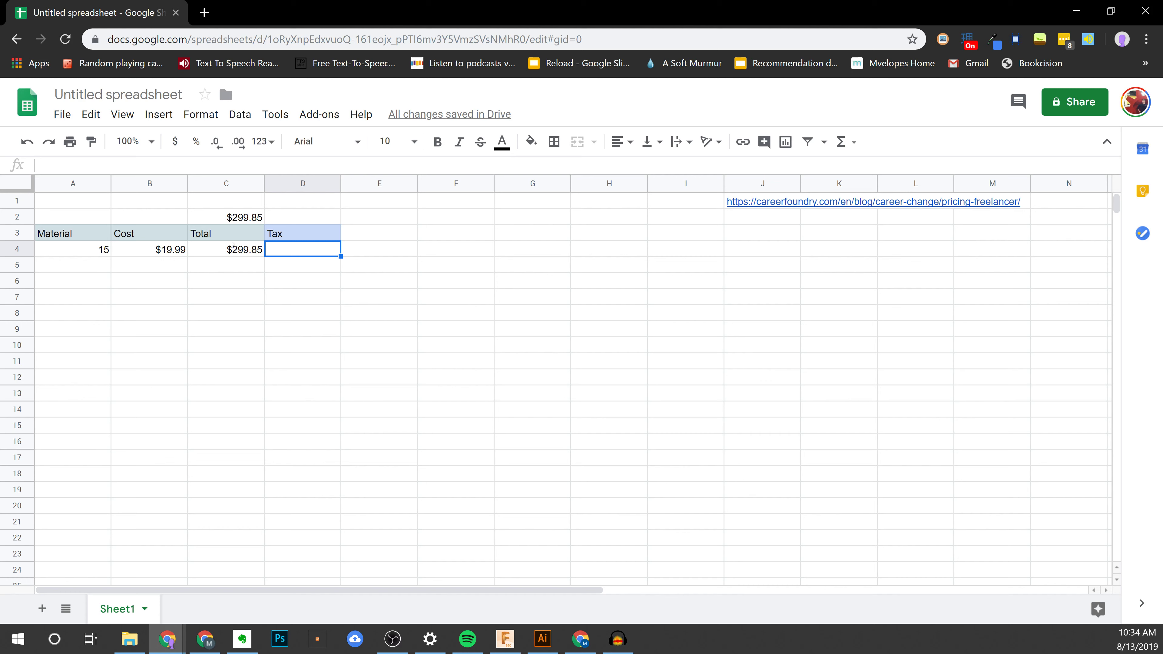
{"action": "left_click", "coordinate": [311, 217]}
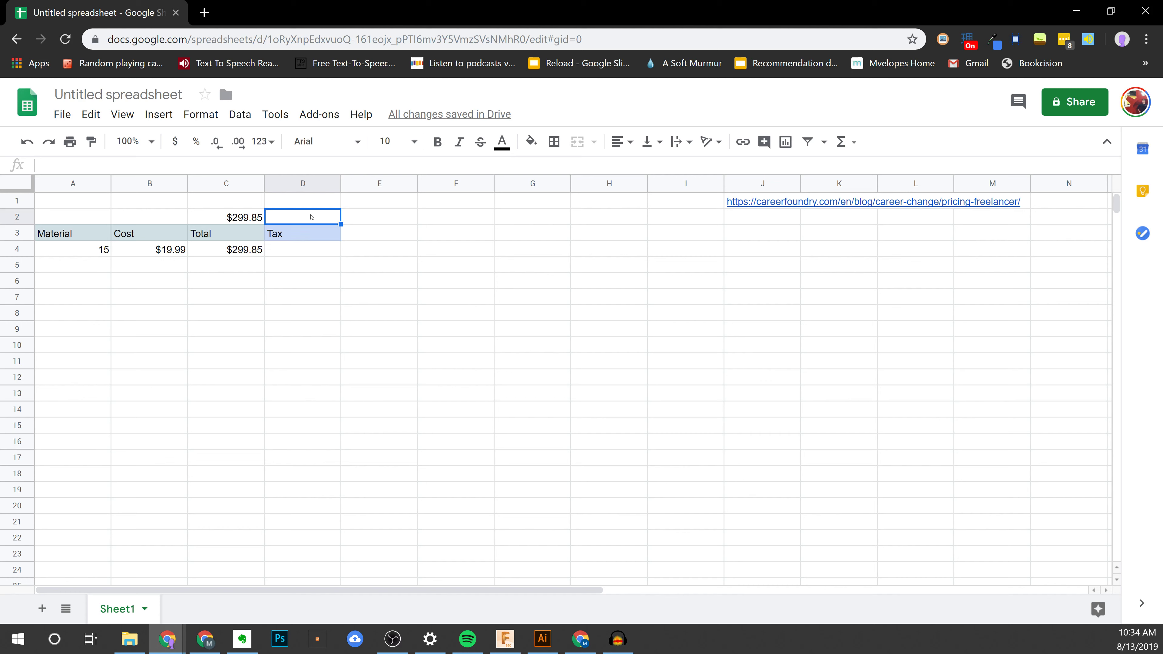
{"action": "type", "text": ".15"}
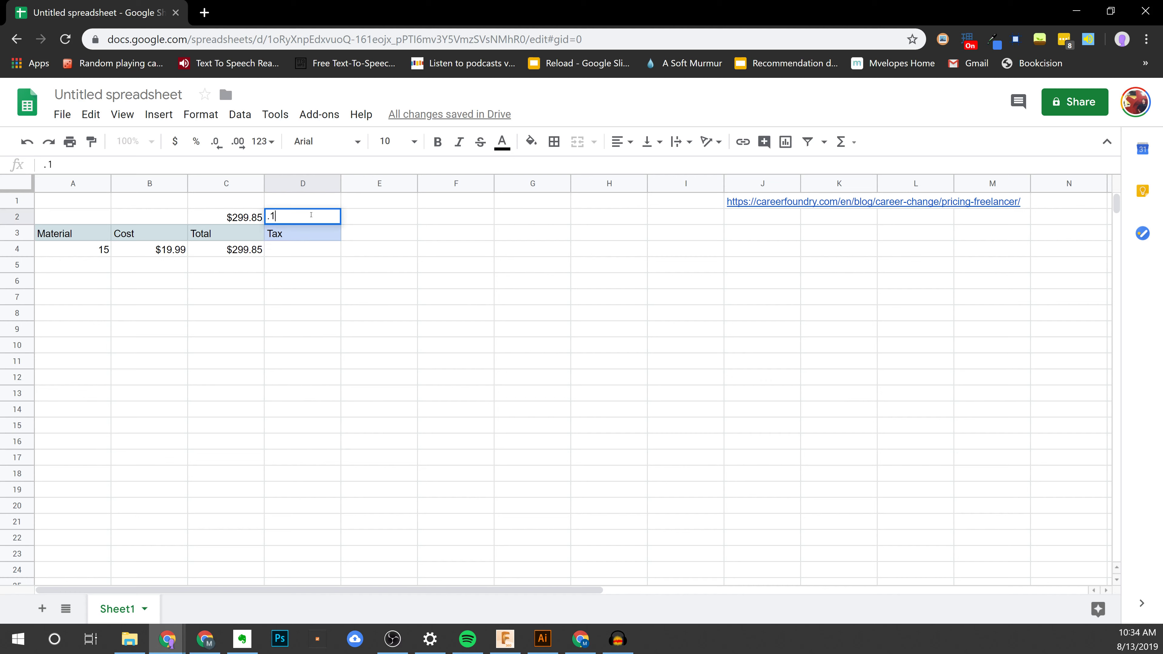
{"action": "left_click", "coordinate": [315, 261]}
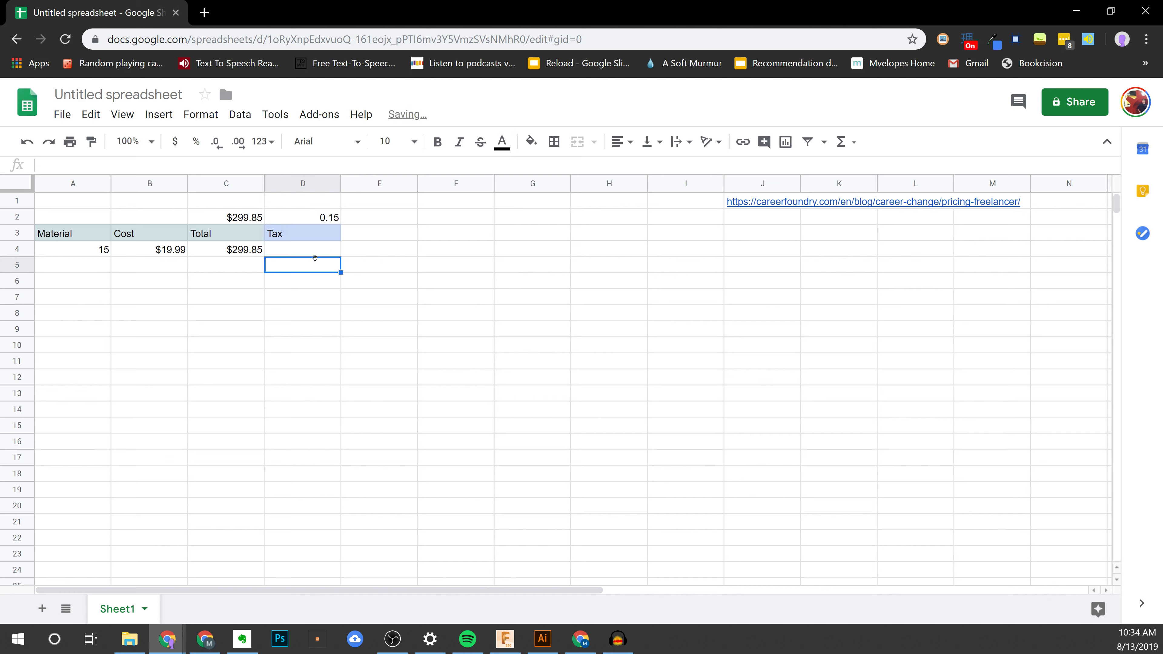
- Try to enter the formula =C4*D2 in D4 to multiply the total by the tax rate
{"action": "left_click", "coordinate": [298, 250]}
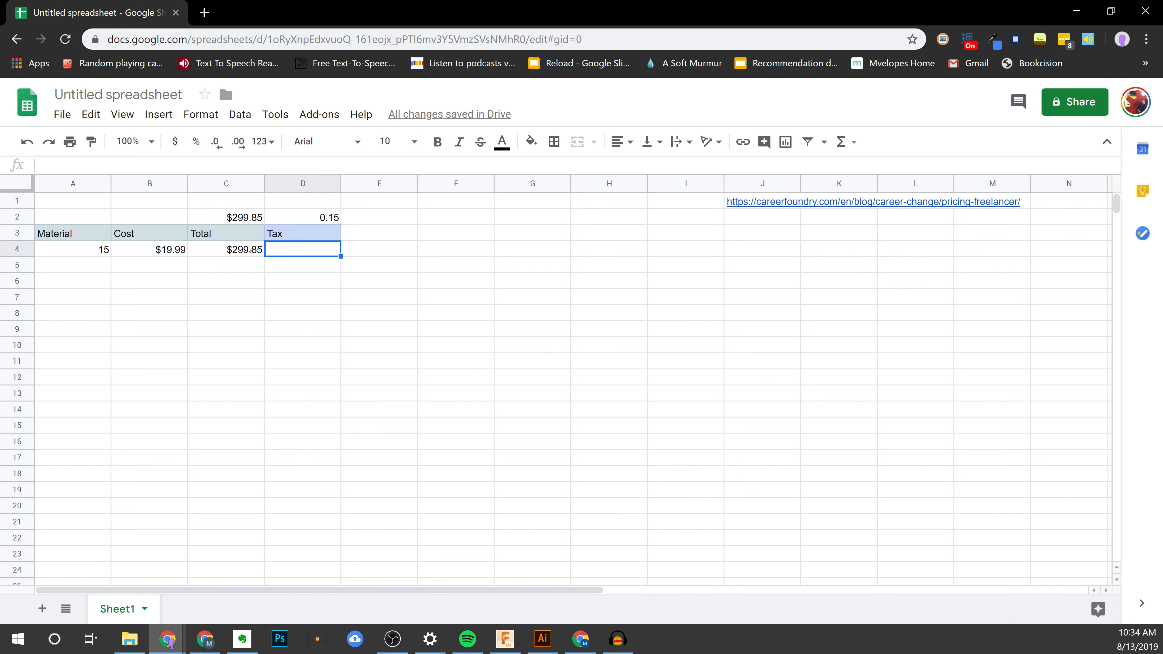
{"action": "left_click", "coordinate": [228, 251]}
{"action": "left_click", "coordinate": [302, 251]}
{"action": "type", "text": "="}
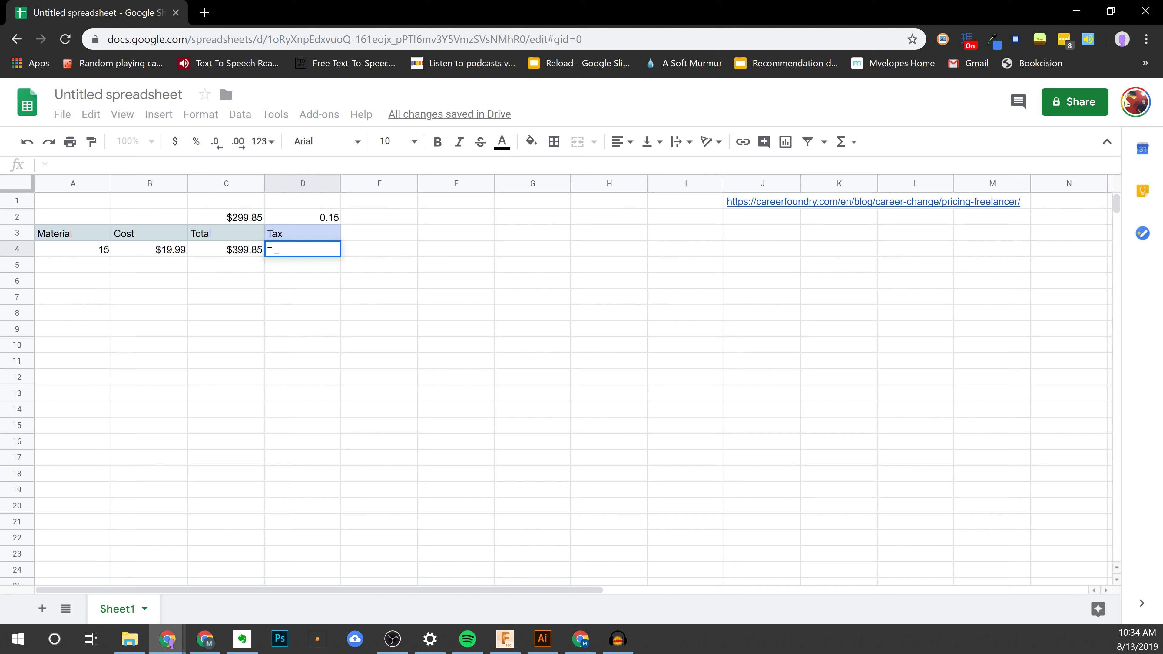
{"action": "left_click", "coordinate": [235, 250]}
{"action": "left_click", "coordinate": [322, 250]}
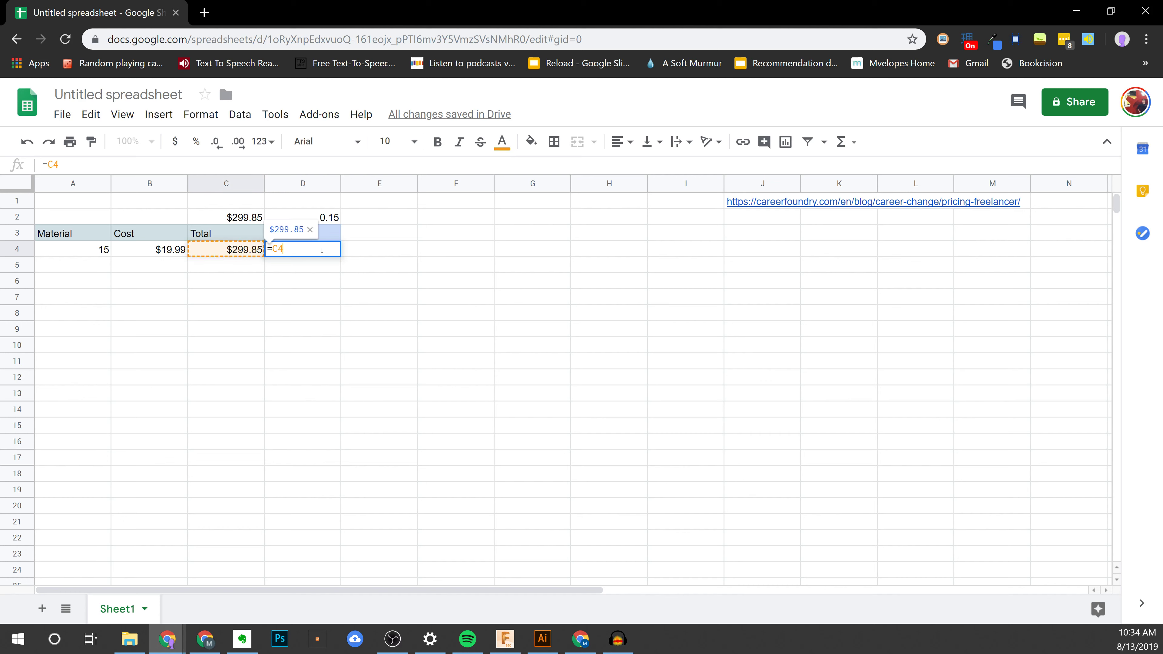
{"action": "type", "text": "*"}
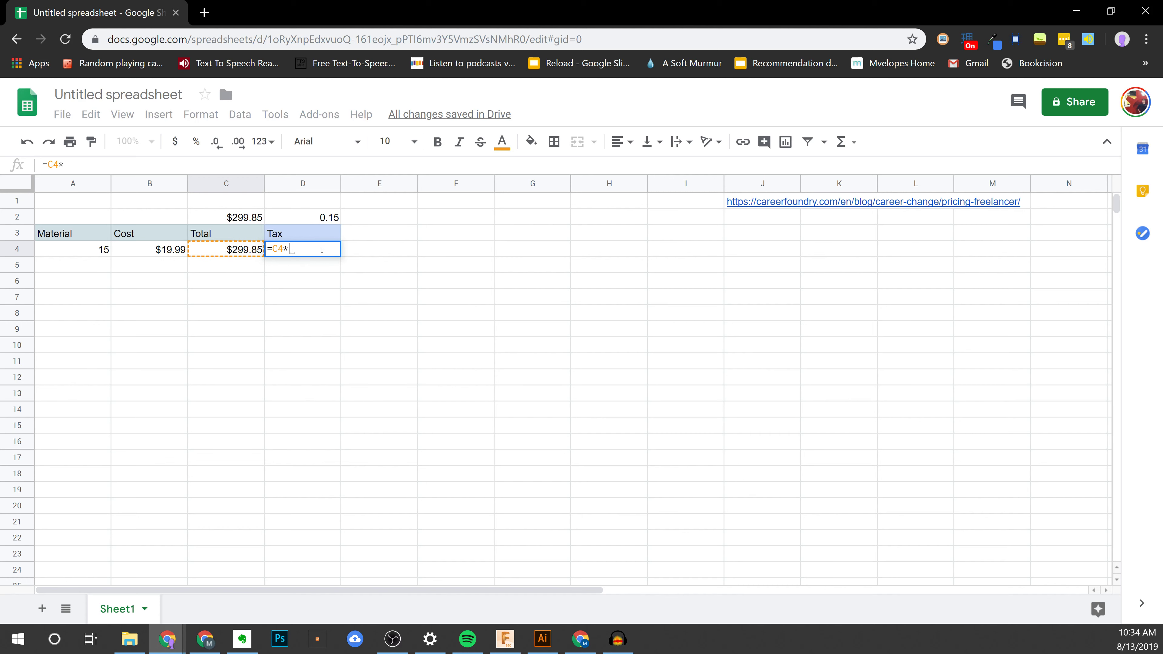
{"action": "left_click", "coordinate": [323, 218]}
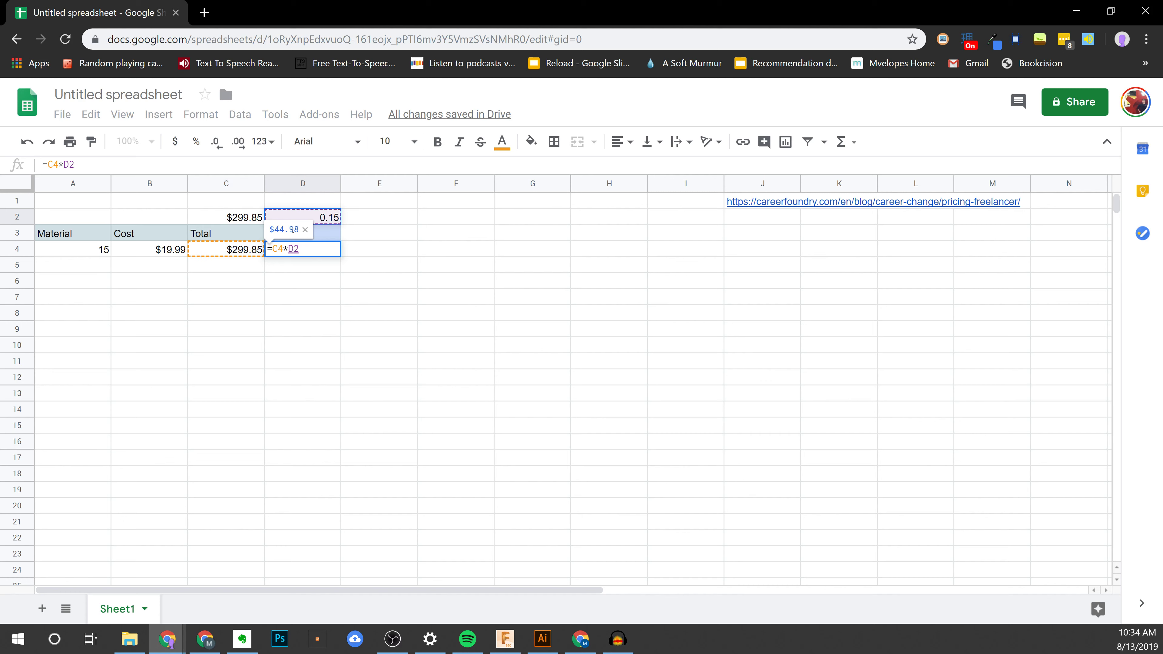
{"action": "left_click", "coordinate": [308, 269]}
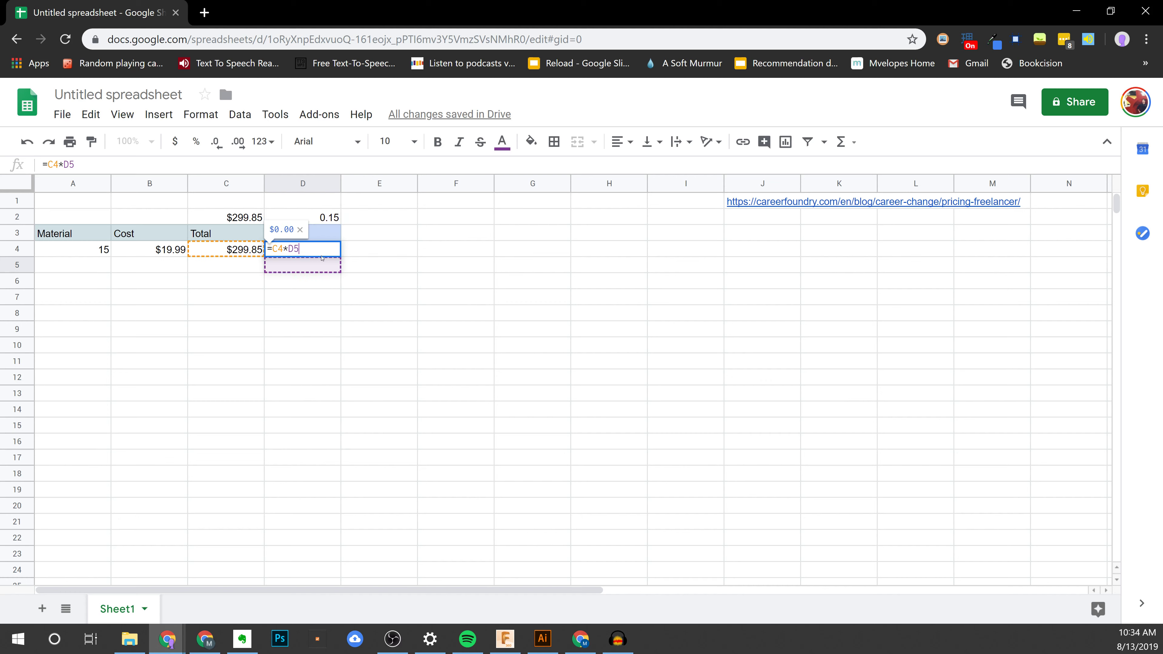
{"action": "key", "text": "Return"}
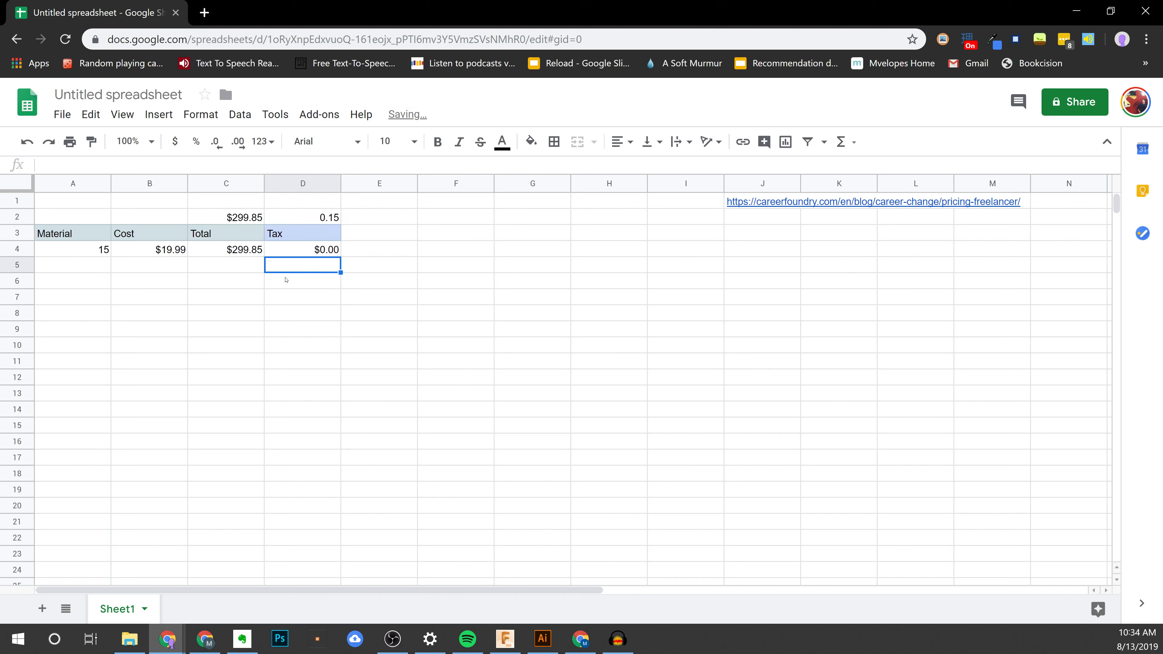
- Replace the formula in Tax cell D4 with =C4*D2 to multiply the total by the tax rate
{"action": "left_click", "coordinate": [324, 252]}
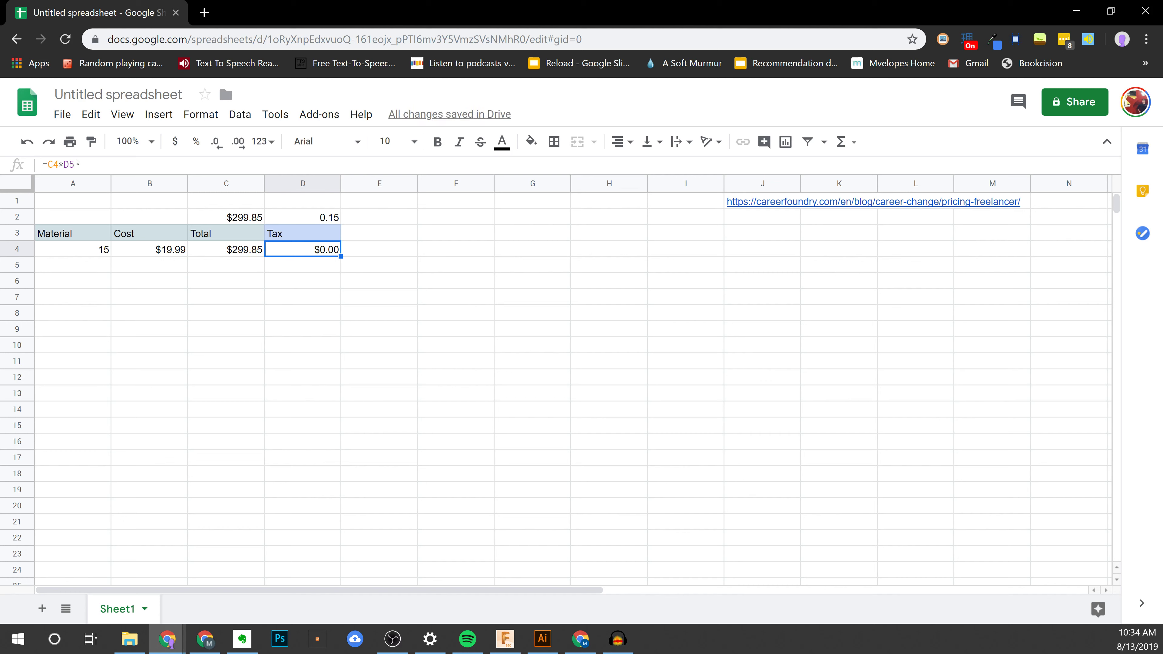
{"action": "left_click_drag", "start_coordinate": [77, 164], "coordinate": [36, 164]}
{"action": "type", "text": "="}
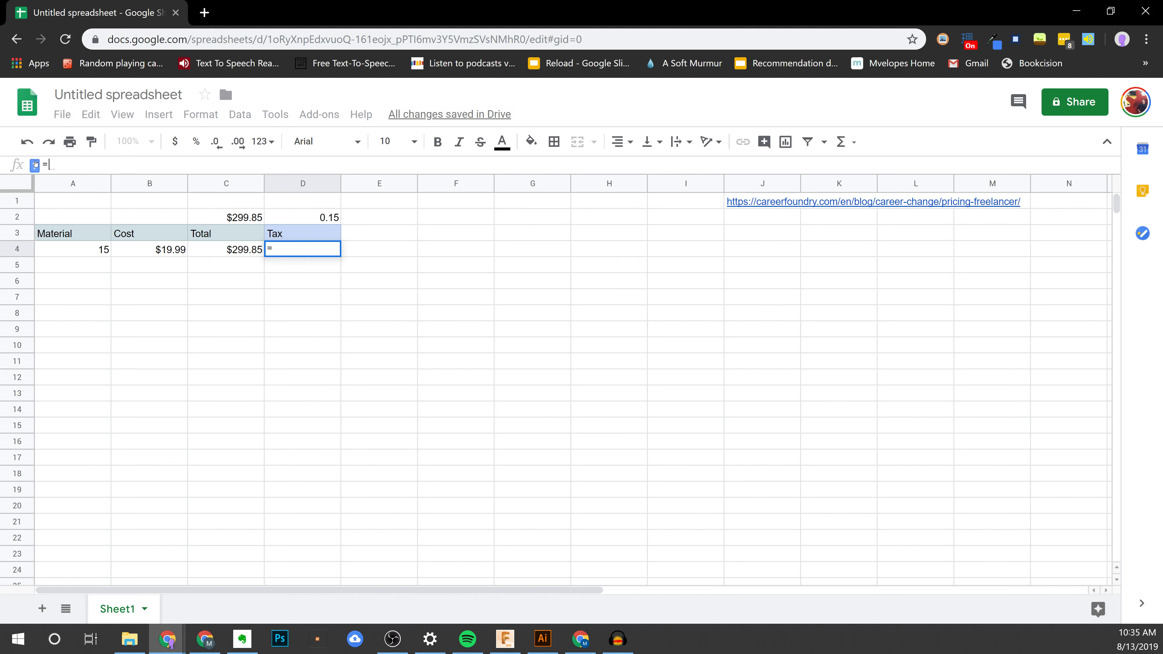
{"action": "left_click", "coordinate": [247, 250]}
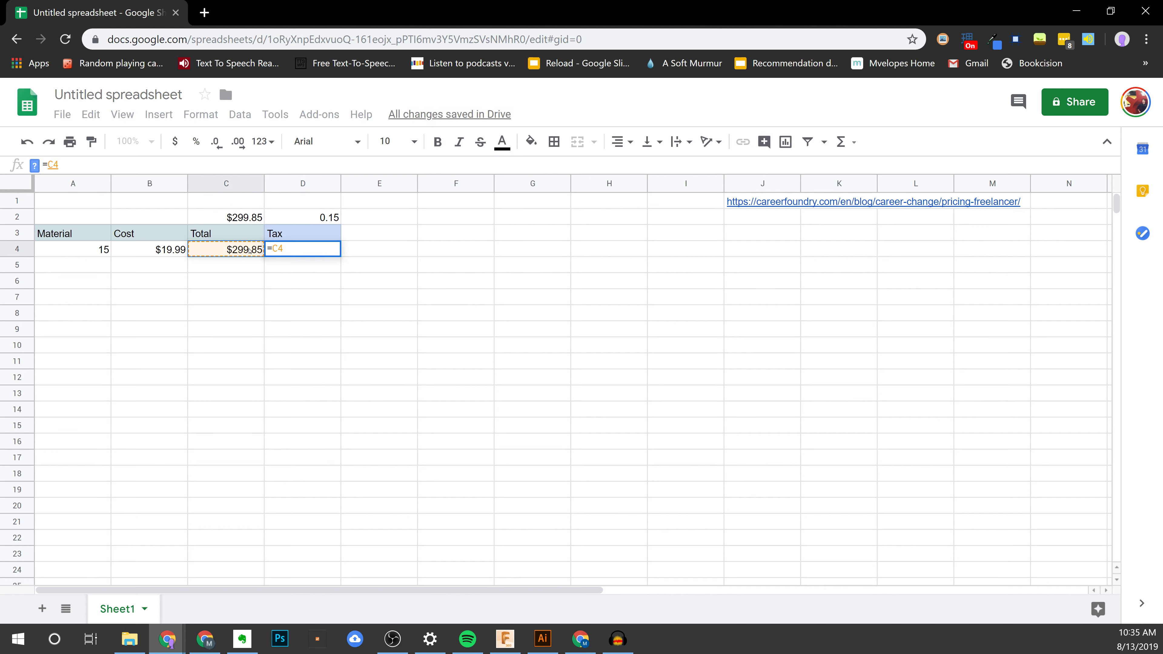
{"action": "type", "text": "*"}
{"action": "left_click", "coordinate": [336, 214]}
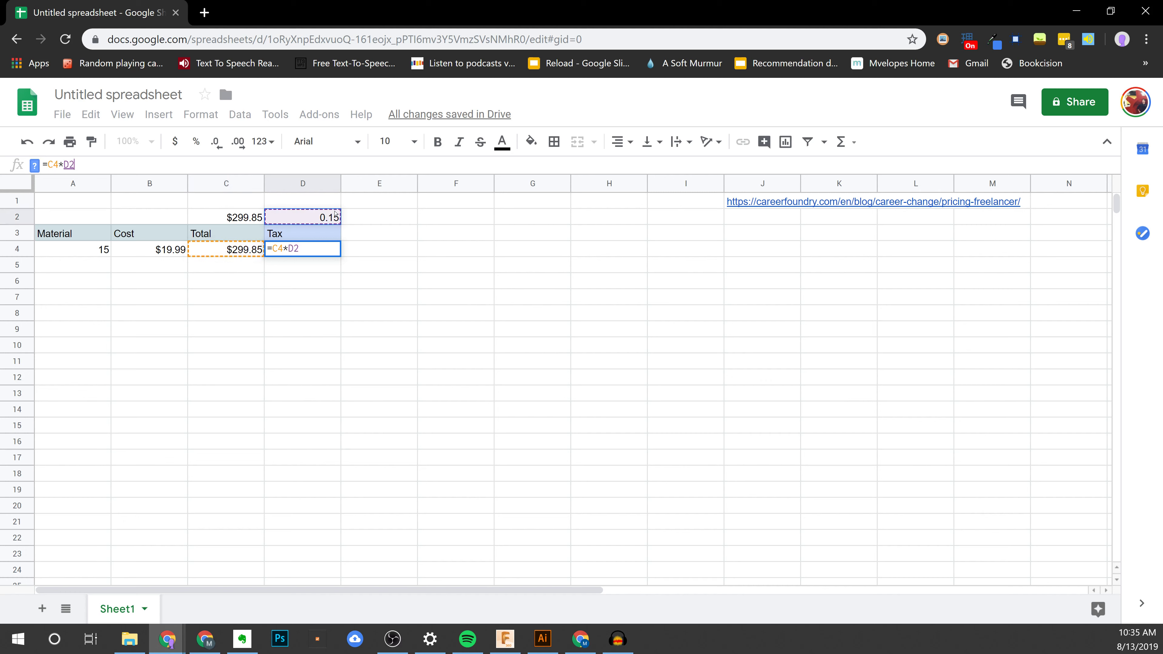
{"action": "key", "text": "Return"}
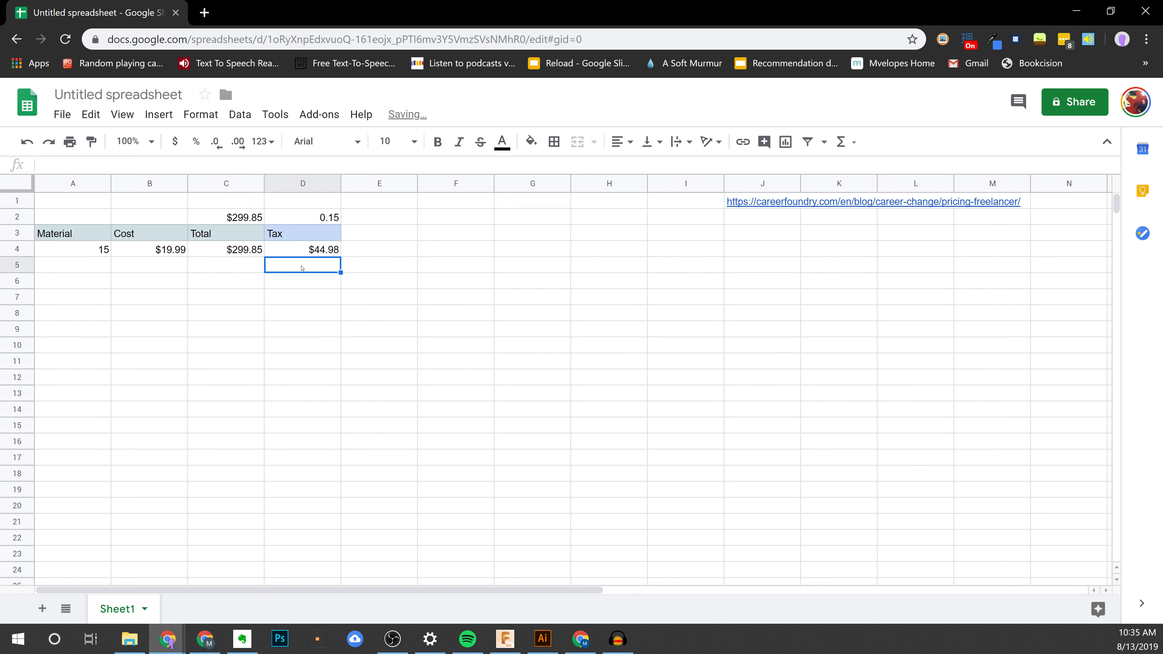
- Try to copy the tax formula from D4 down to D5 and inspect the copied formula
{"action": "left_click", "coordinate": [306, 253]}
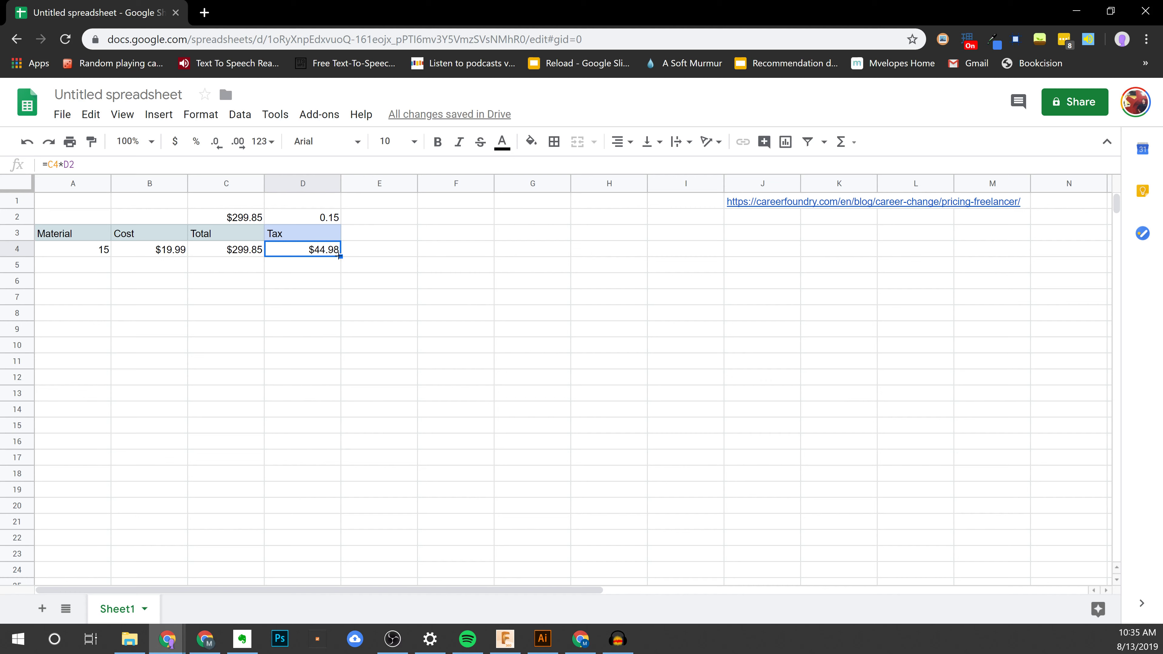
{"action": "left_click_drag", "start_coordinate": [339, 255], "coordinate": [340, 266]}
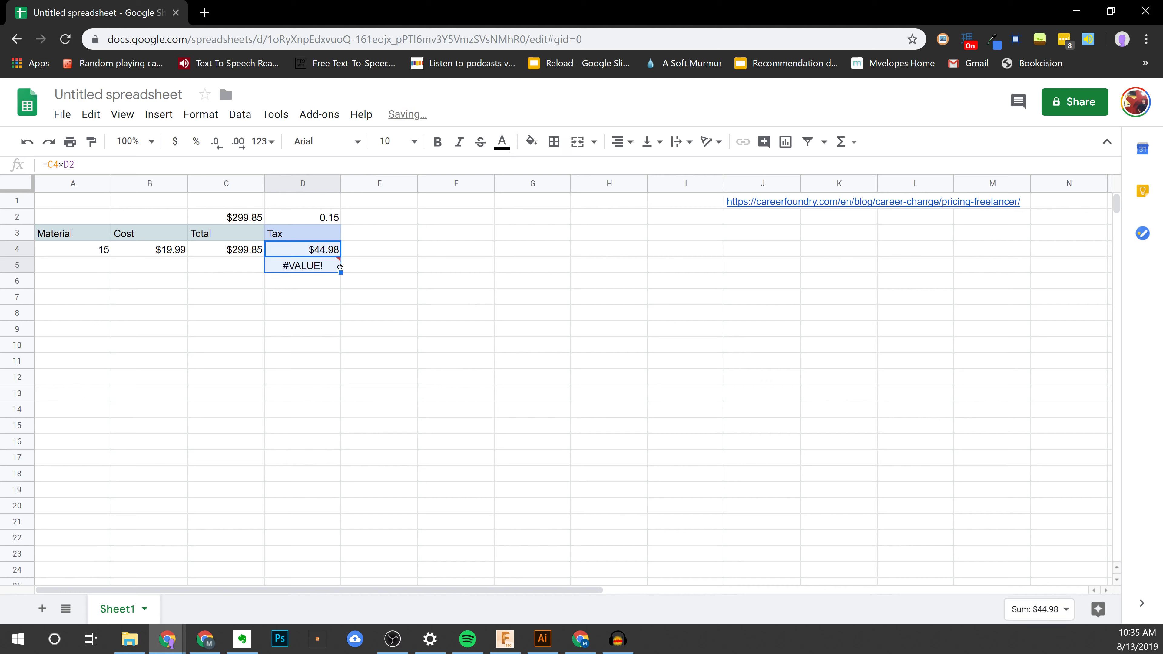
{"action": "left_click", "coordinate": [316, 286]}
{"action": "left_click", "coordinate": [316, 268]}
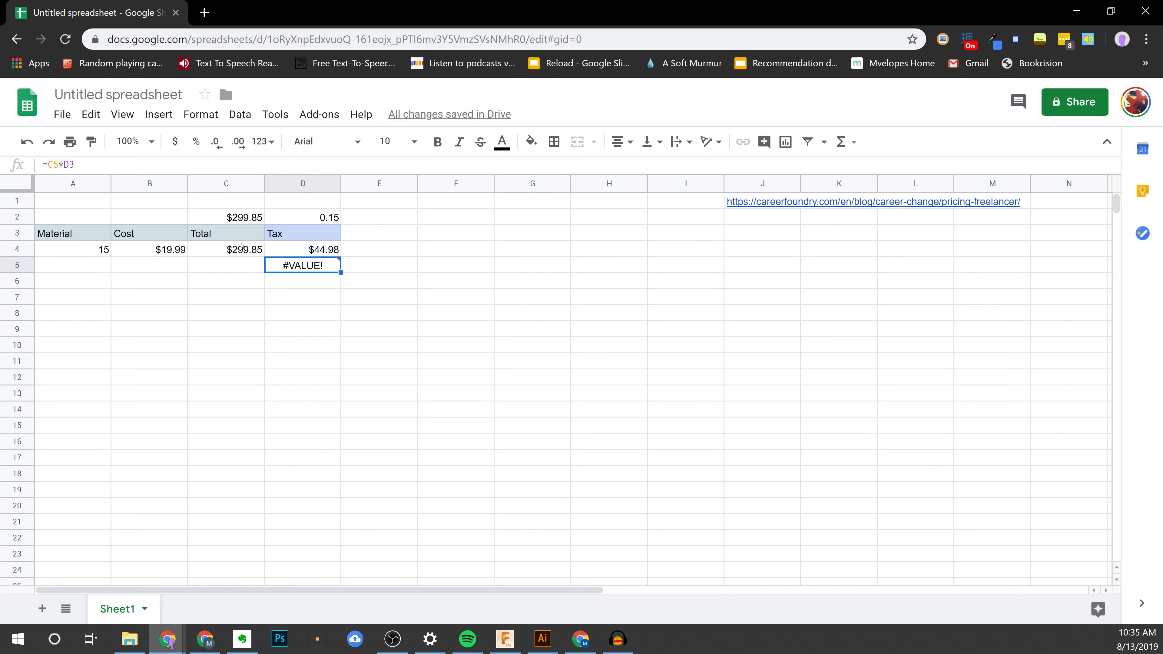
- Check the cells C5 and D3 that the D5 formula refers to, and clear D5
{"action": "left_click", "coordinate": [247, 272]}
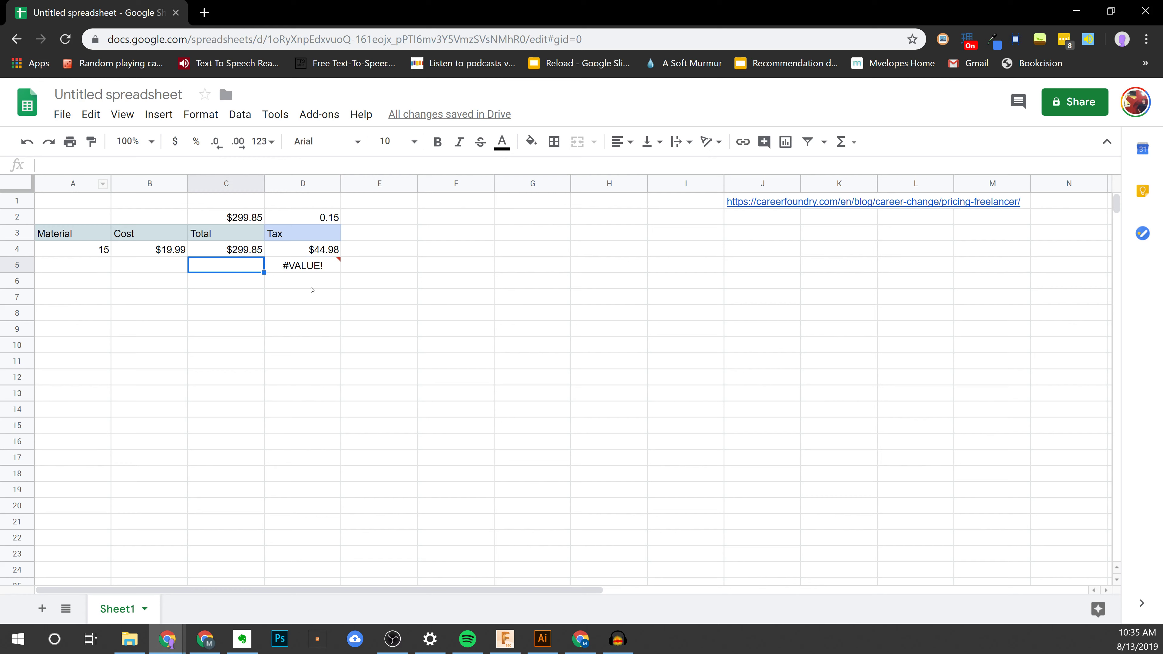
{"action": "left_click", "coordinate": [304, 267]}
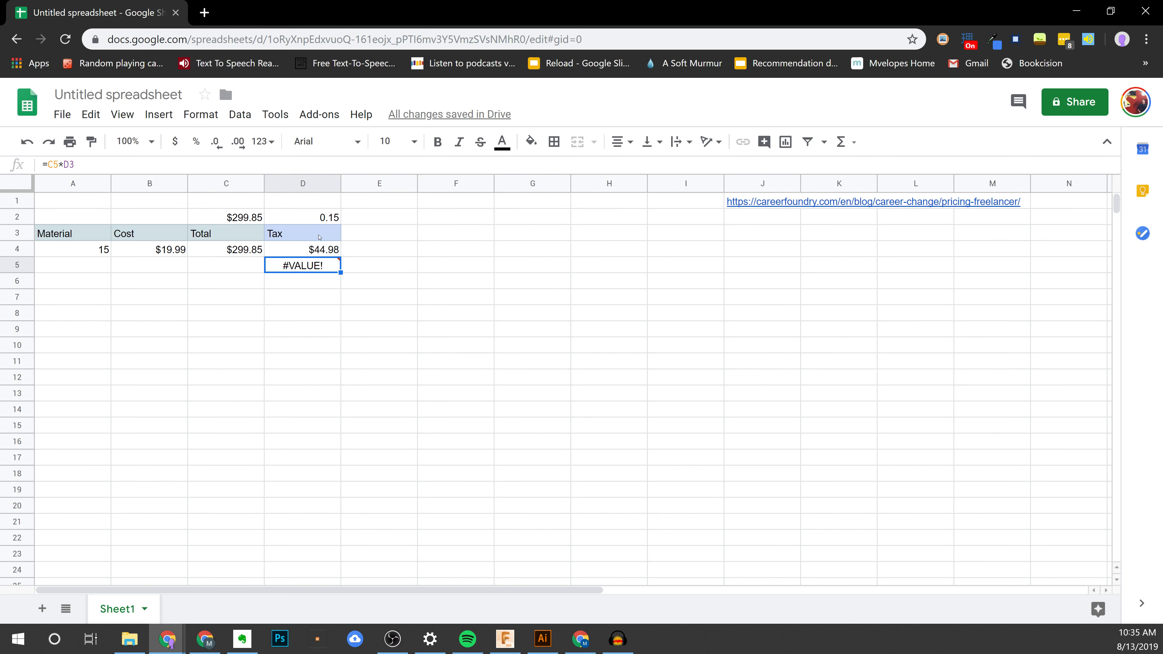
{"action": "left_click", "coordinate": [298, 235]}
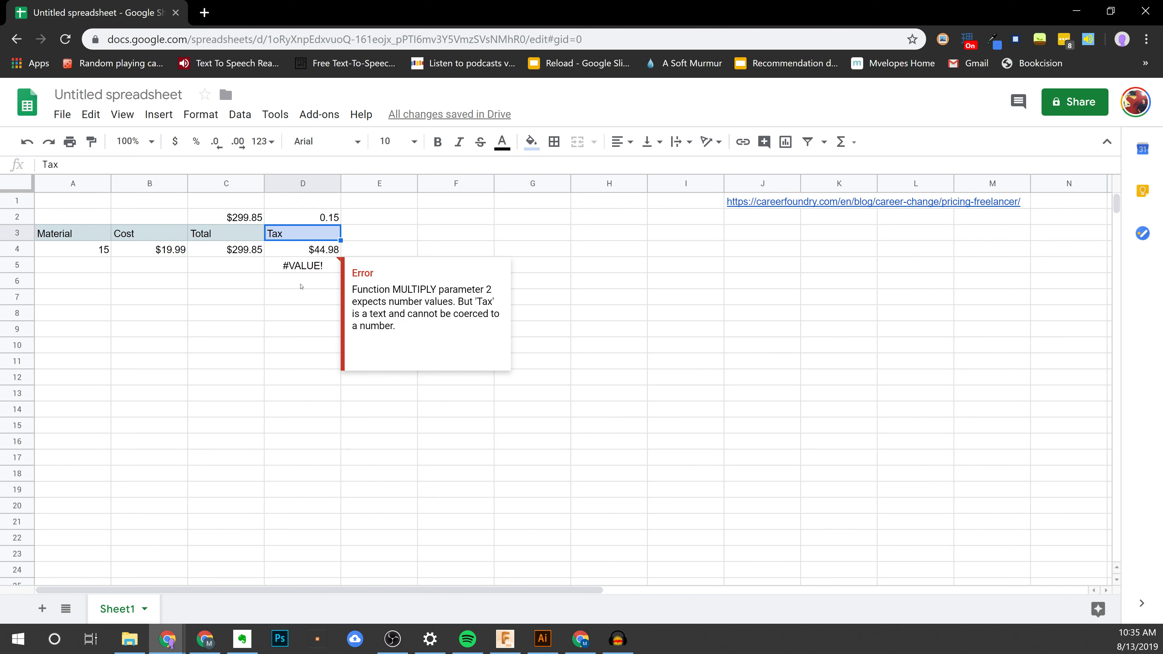
{"action": "left_click", "coordinate": [304, 266]}
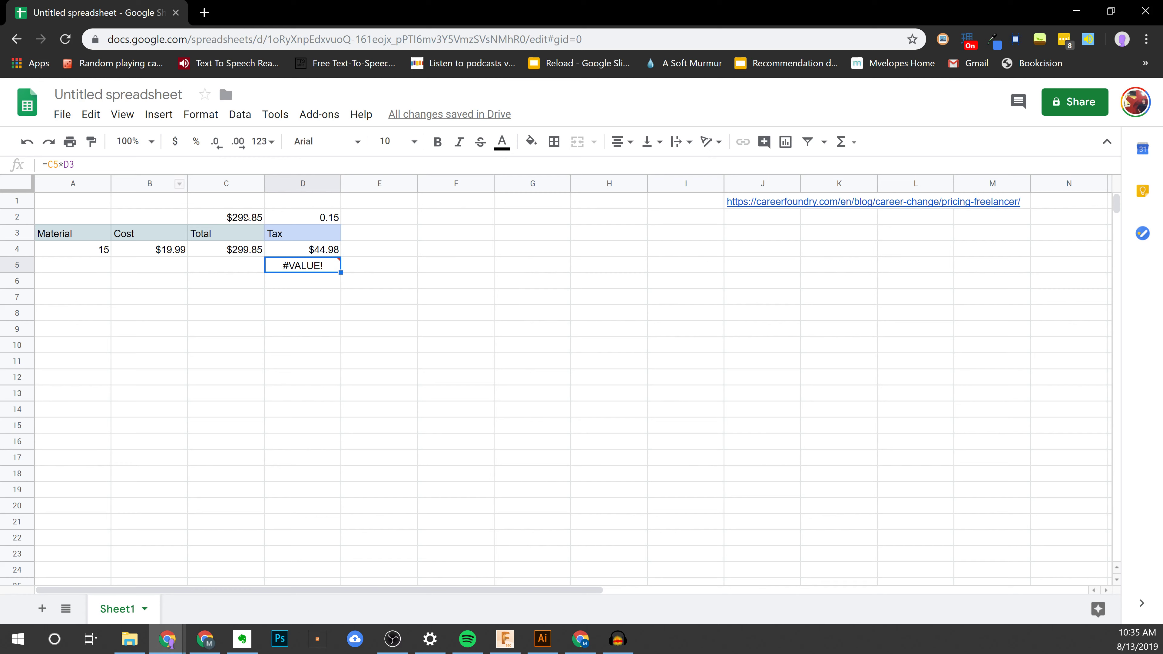
{"action": "mouse_move", "coordinate": [325, 271]}
{"action": "key", "text": "Delete"}
- Make the tax rate reference absolute in D4 with =C4*$D$2 and fill the formula down to D15
{"action": "left_click", "coordinate": [313, 249]}
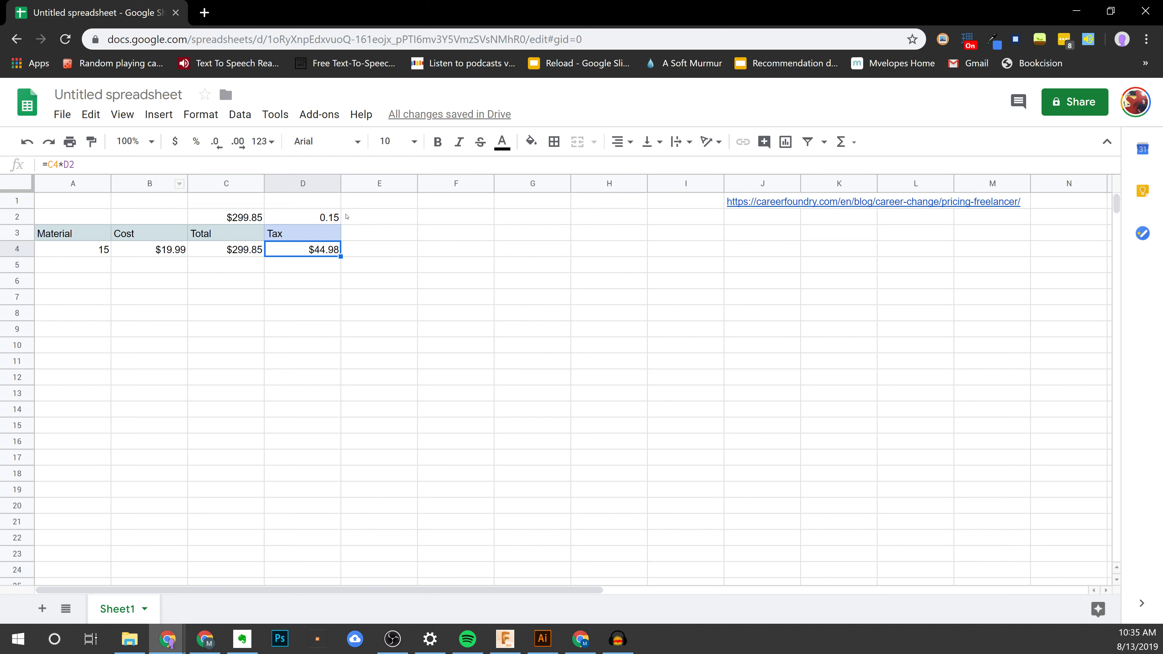
{"action": "left_click", "coordinate": [313, 214]}
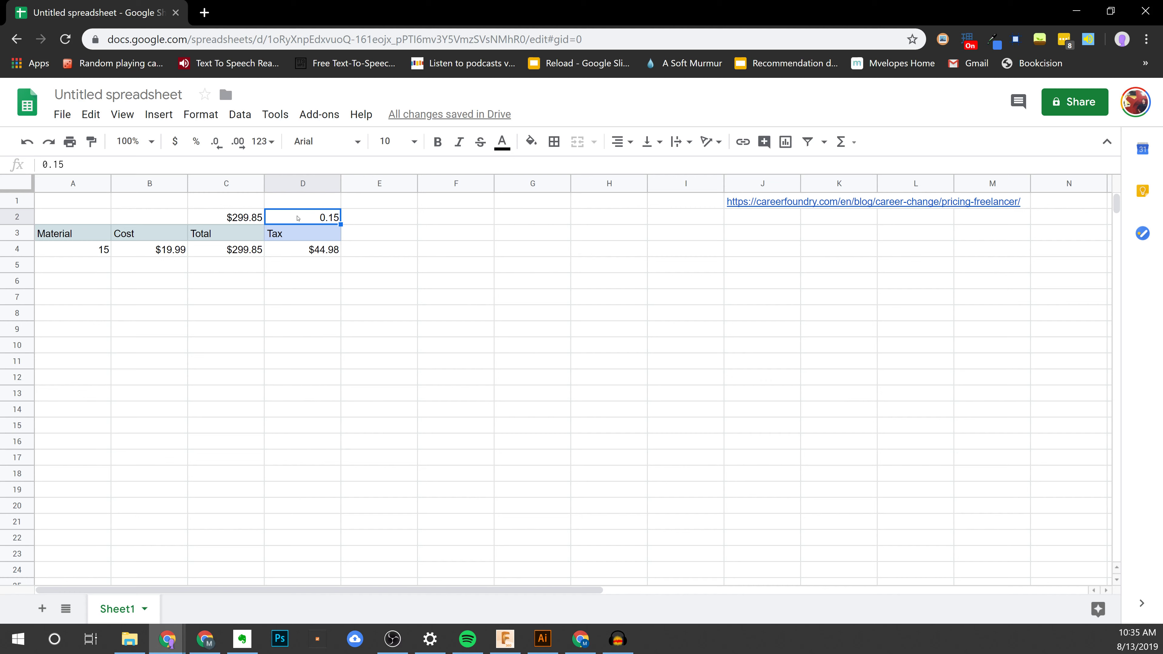
{"action": "left_click", "coordinate": [304, 251]}
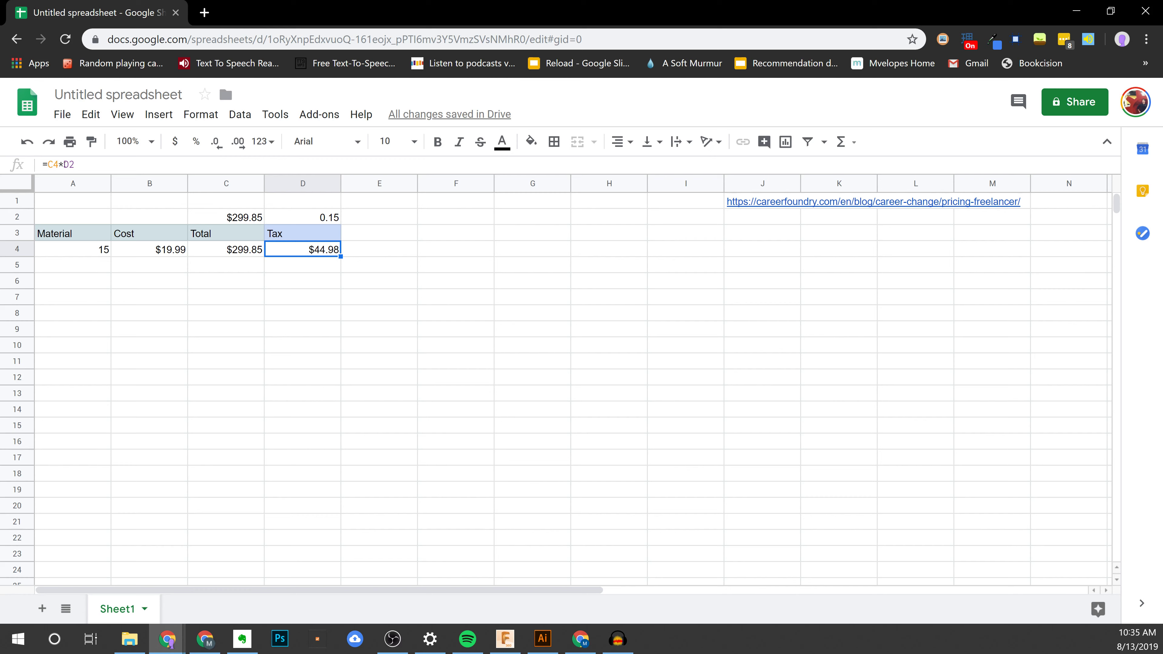
{"action": "double_click", "coordinate": [295, 254]}
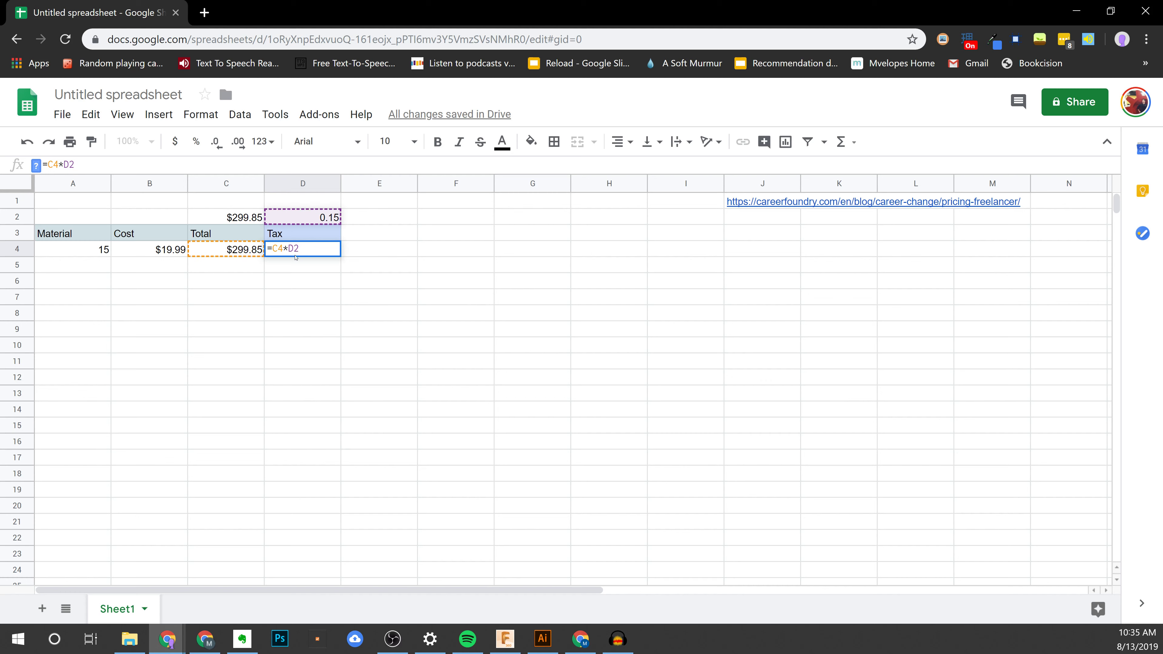
{"action": "type", "text": "$D$"}
{"action": "left_click", "coordinate": [306, 278]}
{"action": "left_click", "coordinate": [333, 251]}
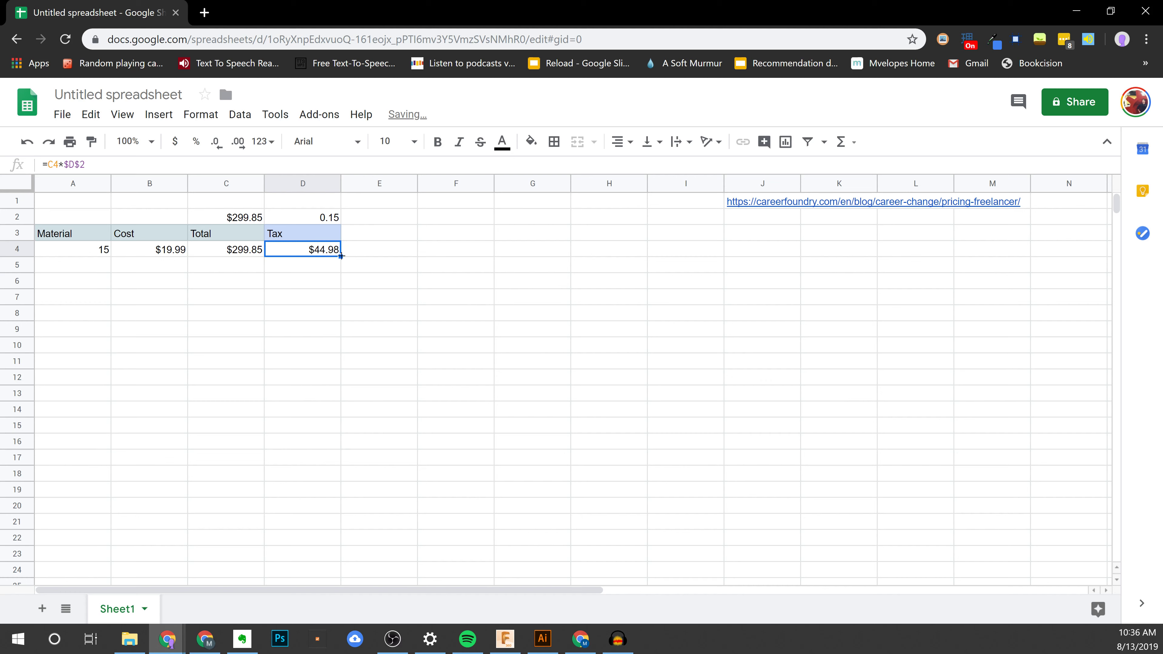
{"action": "left_click_drag", "start_coordinate": [341, 255], "coordinate": [340, 431]}
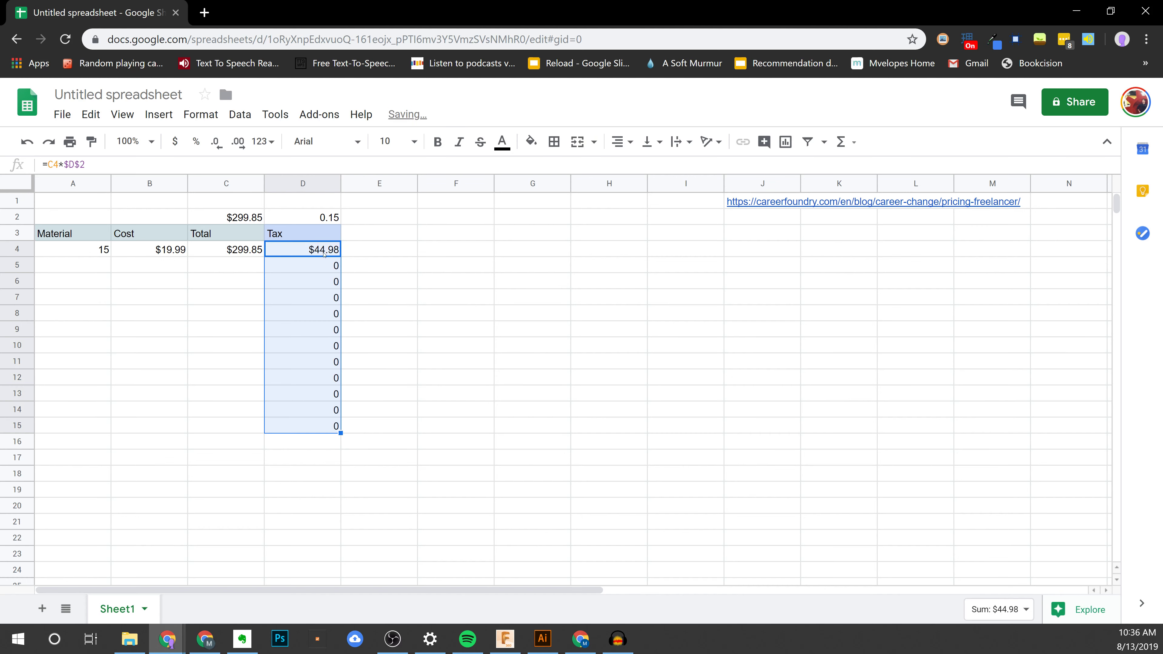
- Enter the sample totals 36 in C5 and 366 in C6 of the Total column
{"action": "left_click", "coordinate": [246, 264]}
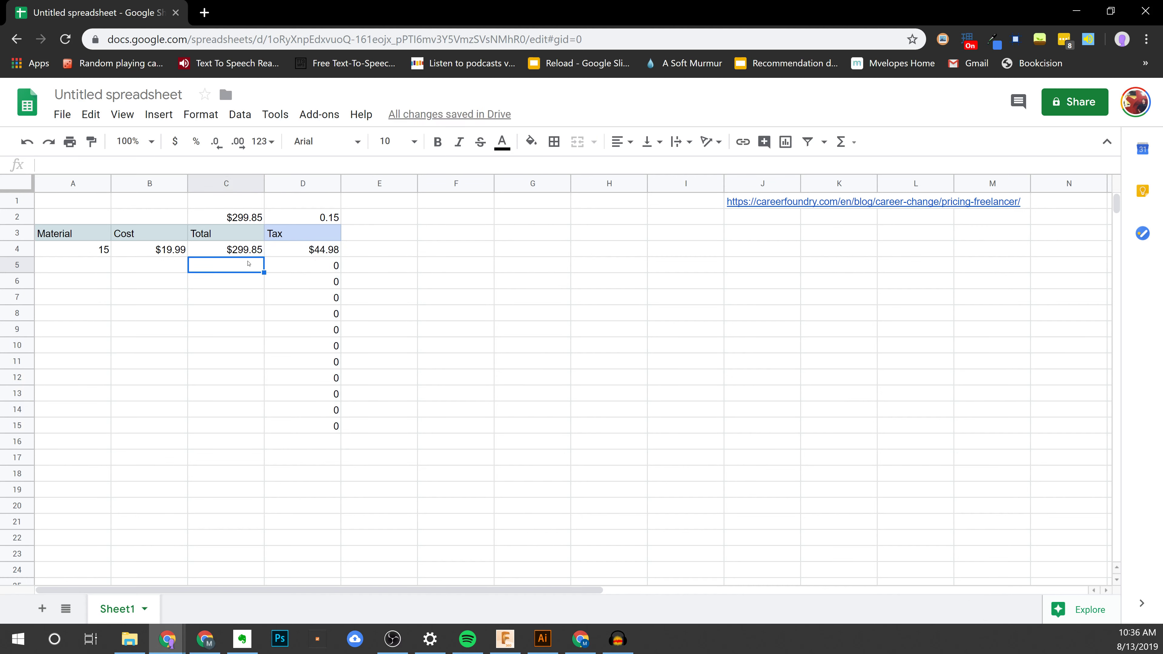
{"action": "type", "text": "36"}
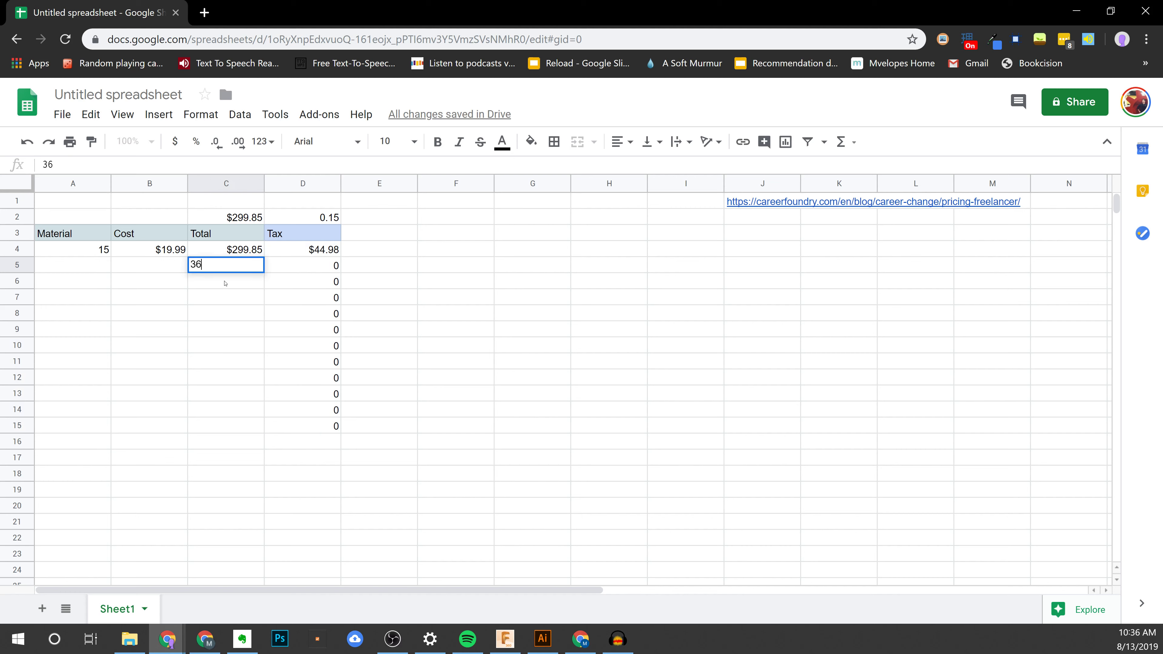
{"action": "key", "text": "Return"}
{"action": "type", "text": "366"}
{"action": "key", "text": "Return"}
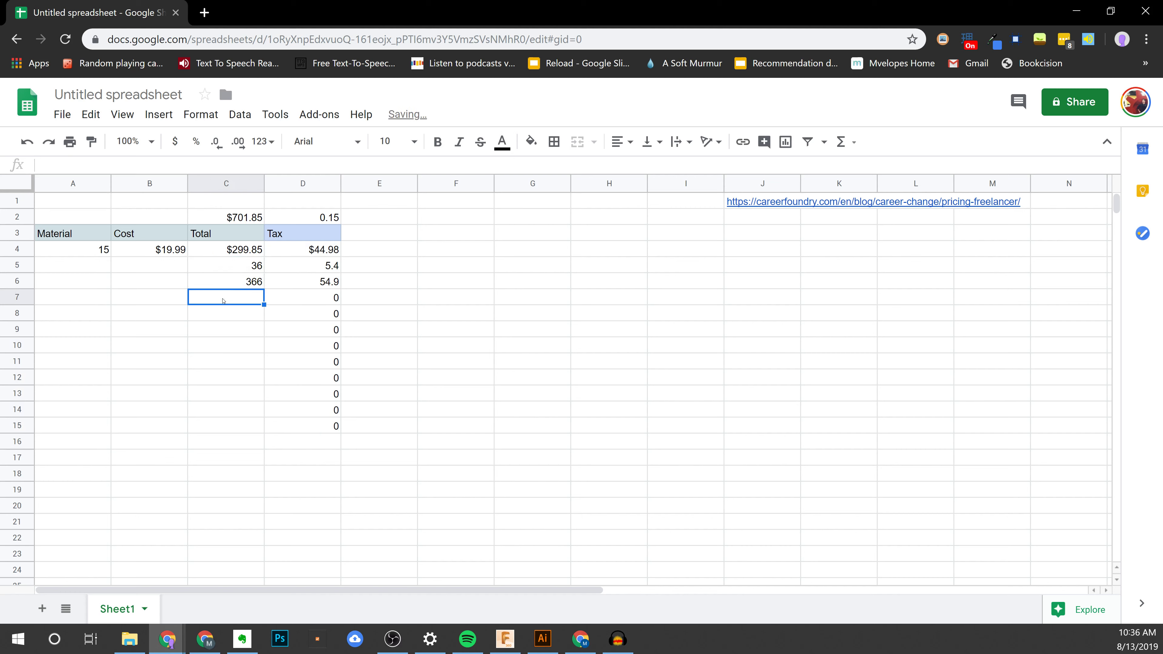
- Examine how the copied formulas down the Tax column from D5 refer to their row totals and the rate cell
{"action": "left_click", "coordinate": [325, 265]}
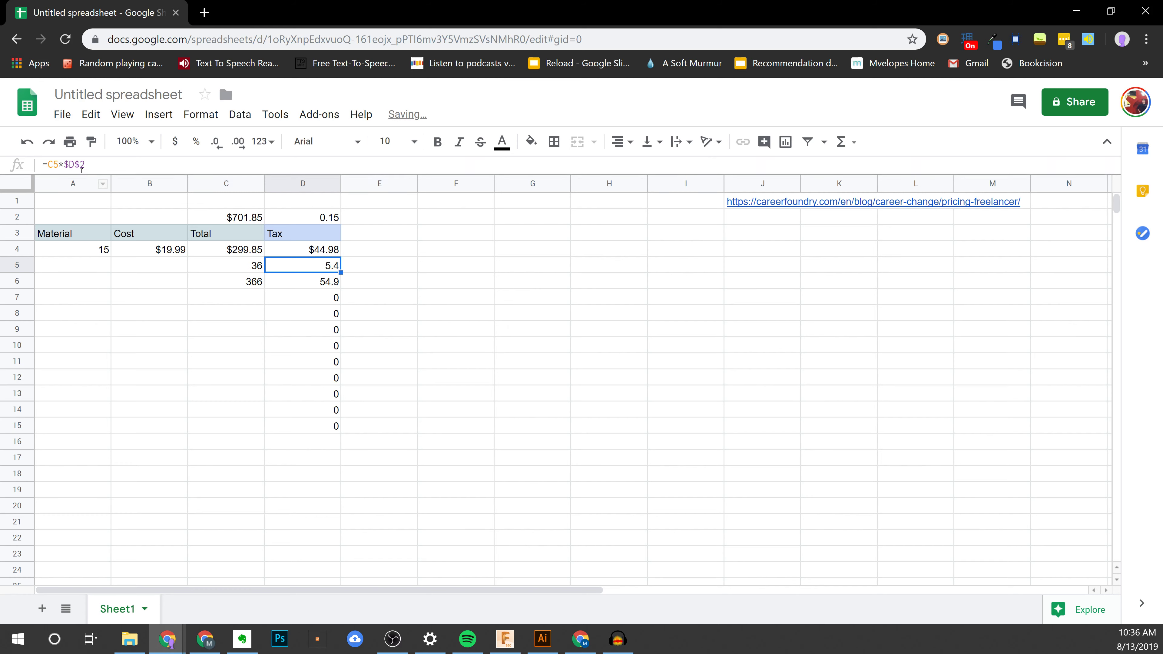
{"action": "left_click", "coordinate": [249, 299]}
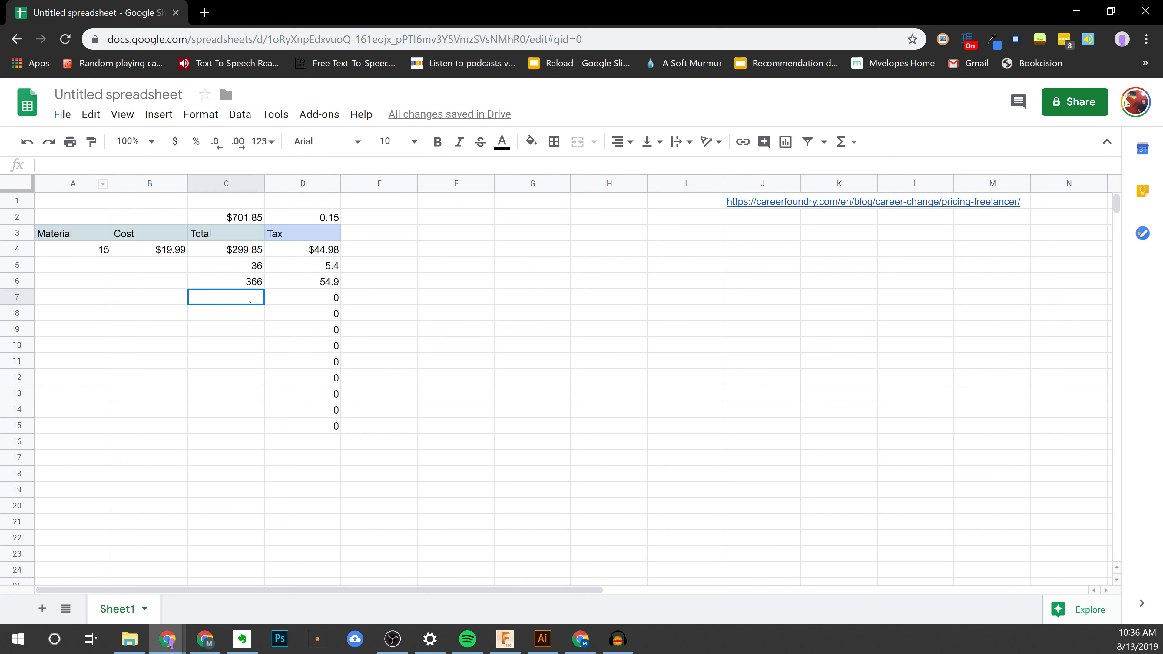
{"action": "left_click", "coordinate": [332, 297]}
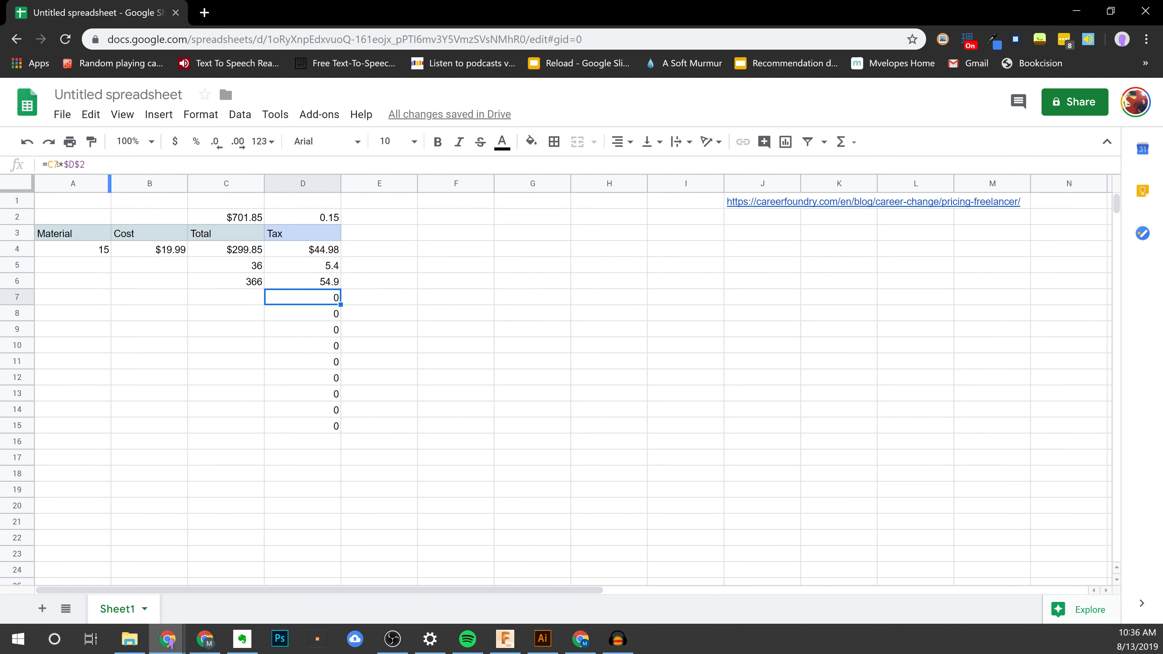
{"action": "key", "text": "Down"}
{"action": "key", "text": "Down"}
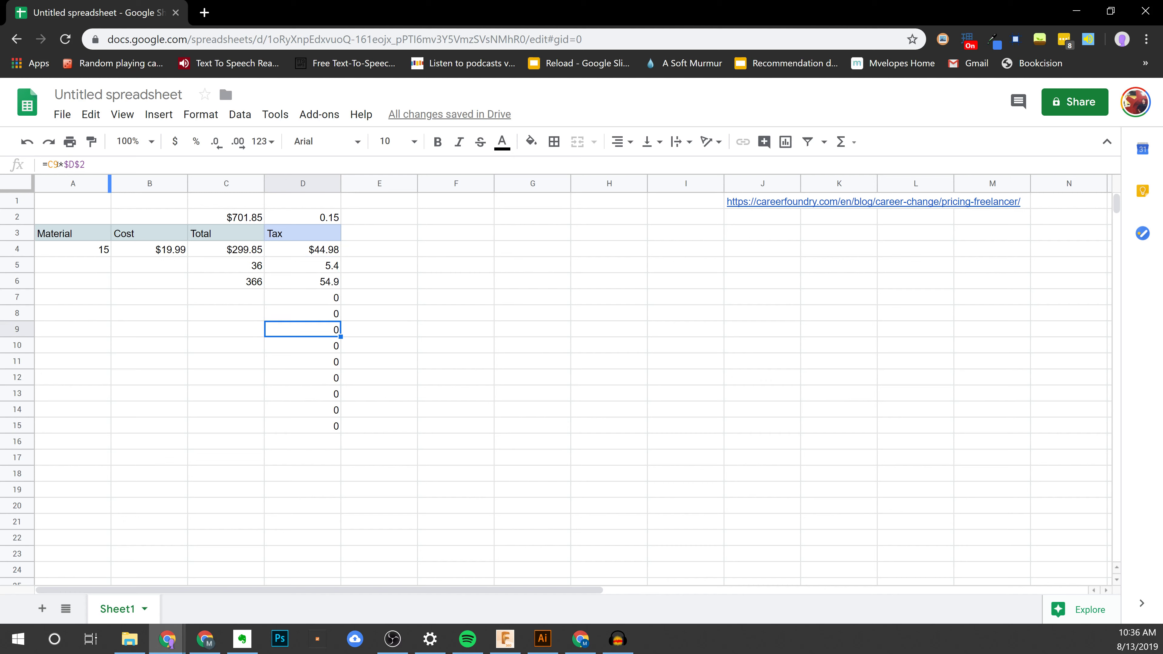
{"action": "key", "text": "Down"}
{"action": "key", "text": "Down"}
{"action": "key", "text": "Down"}
{"action": "key", "text": "Down"}
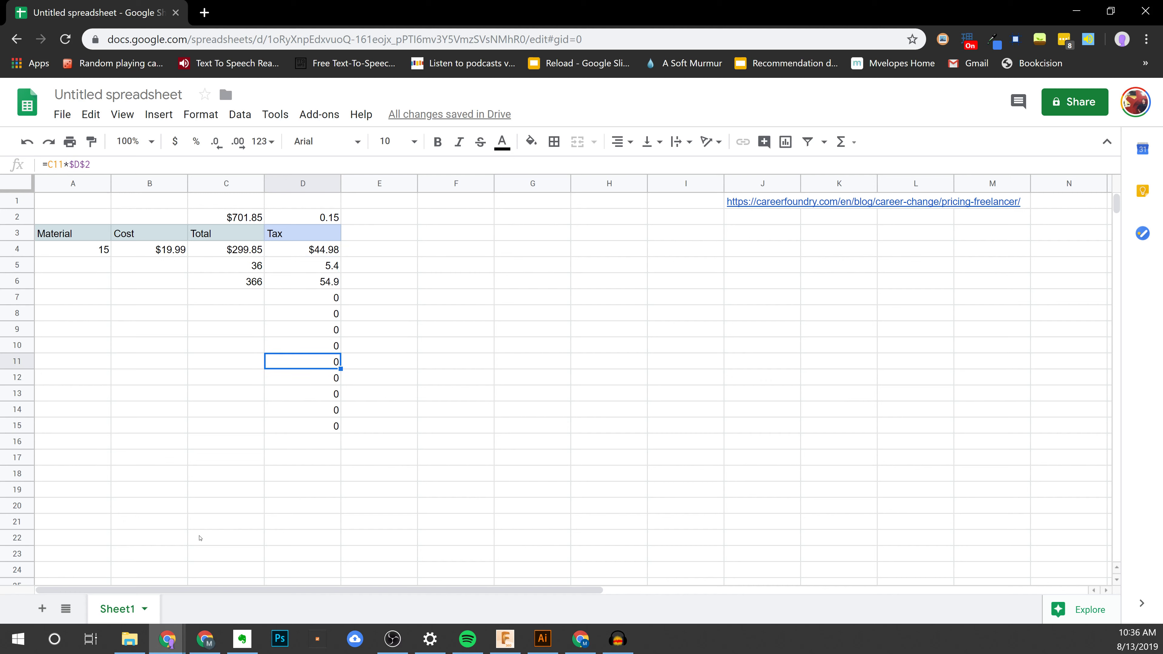